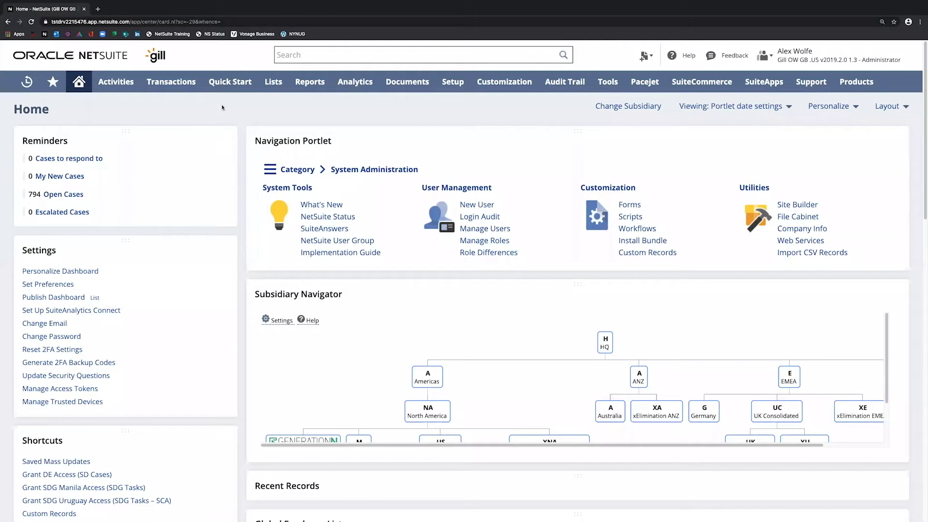
- Start a new support case from Lists > Support > Cases and begin the Subject field
mouse_move(280, 86)
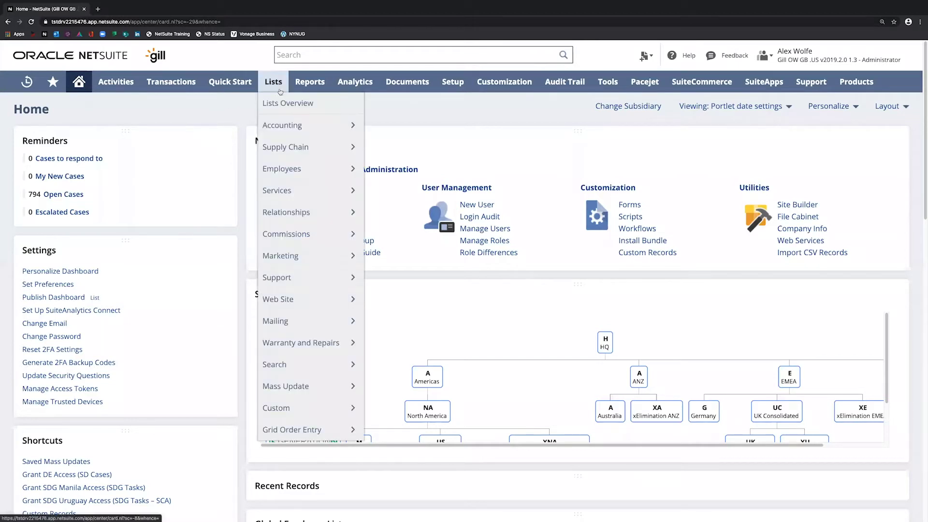
mouse_move(307, 282)
mouse_move(385, 281)
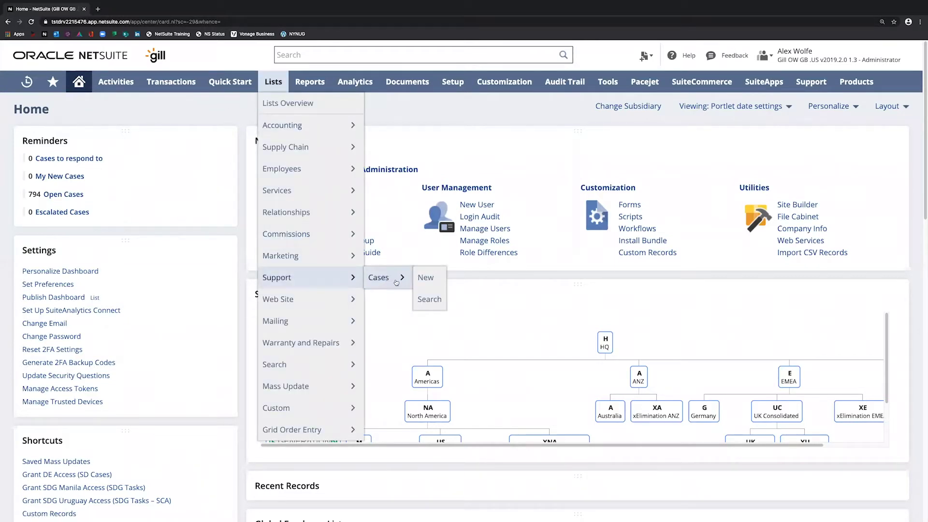
click(431, 281)
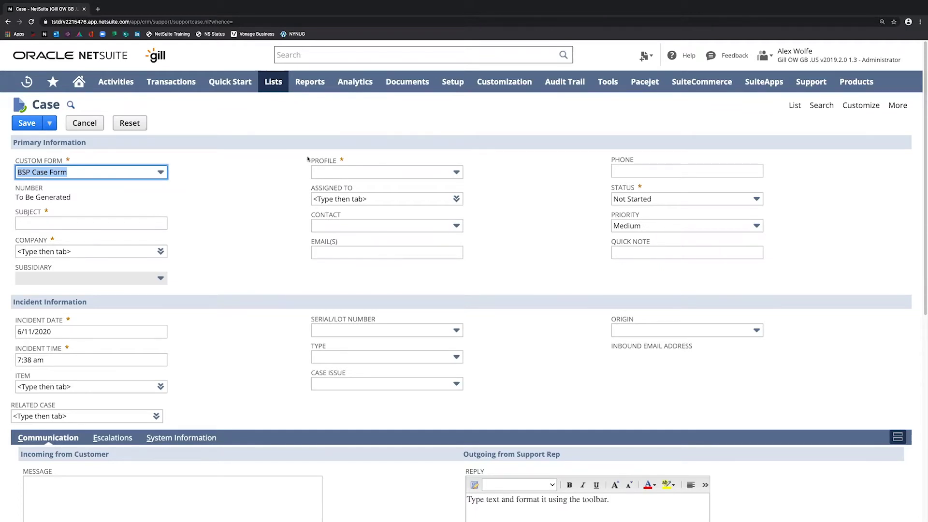
click(124, 224)
- Enter subject MANUAL CASE 1 and company ACME, checking the autofilled e-mail and phone
text(MAN)
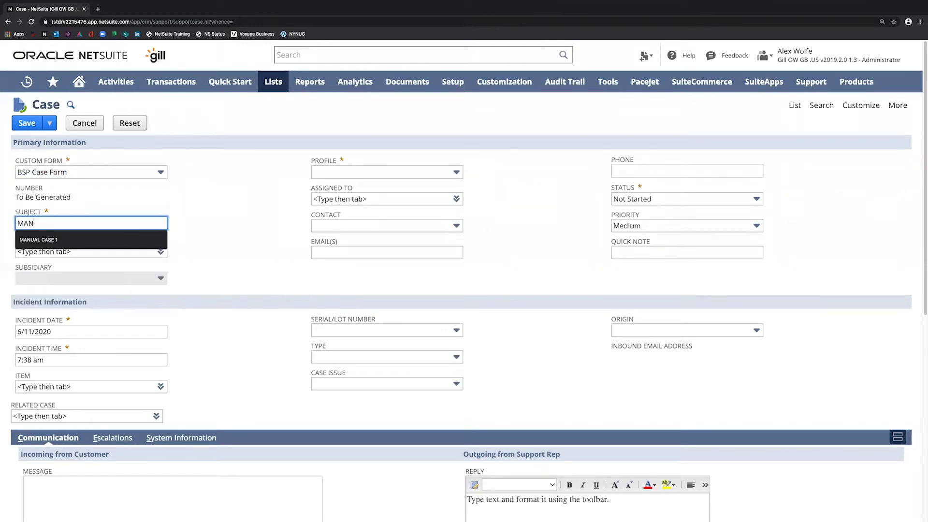
text(UAL CASE)
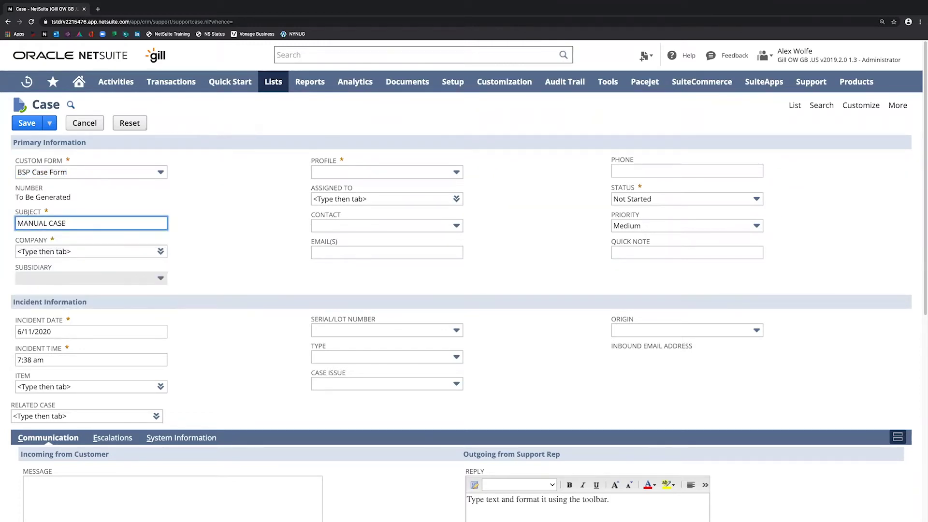
text( 21)
key(Tab)
text(ACME)
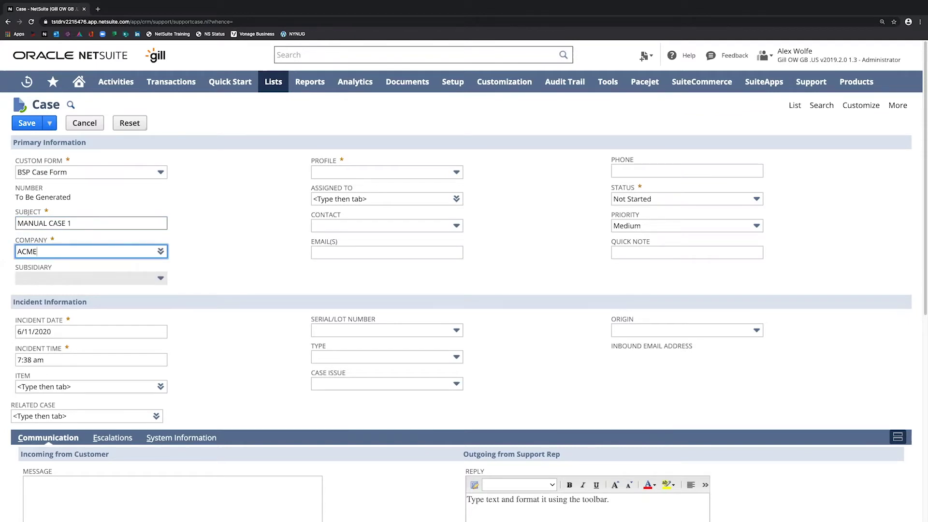
key(Tab)
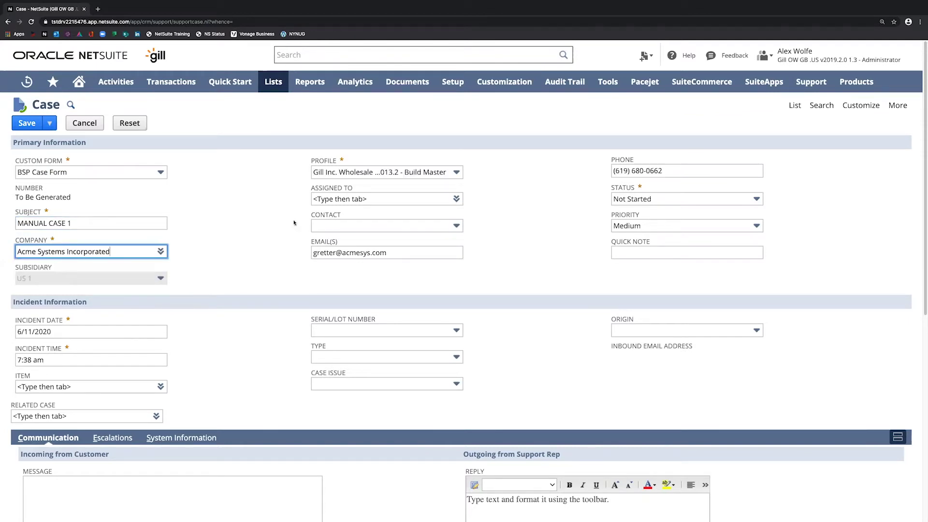
click(249, 245)
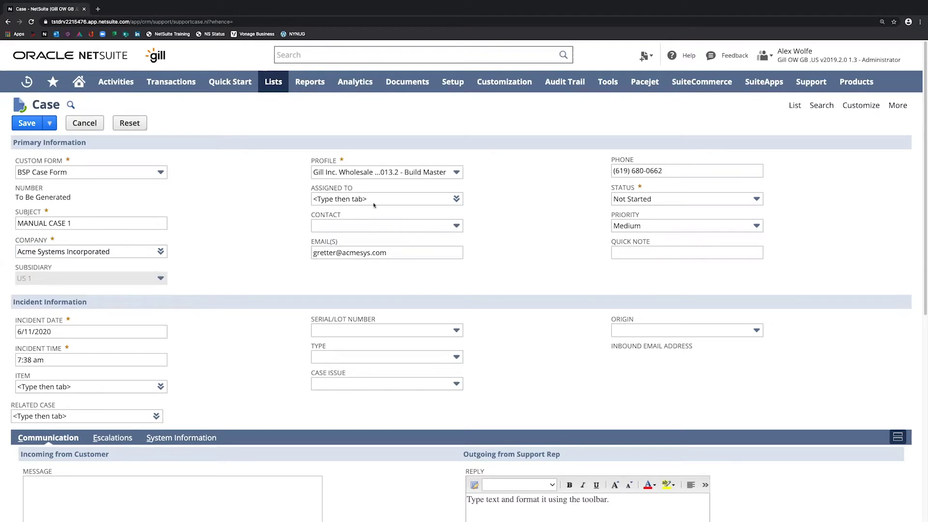
click(368, 255)
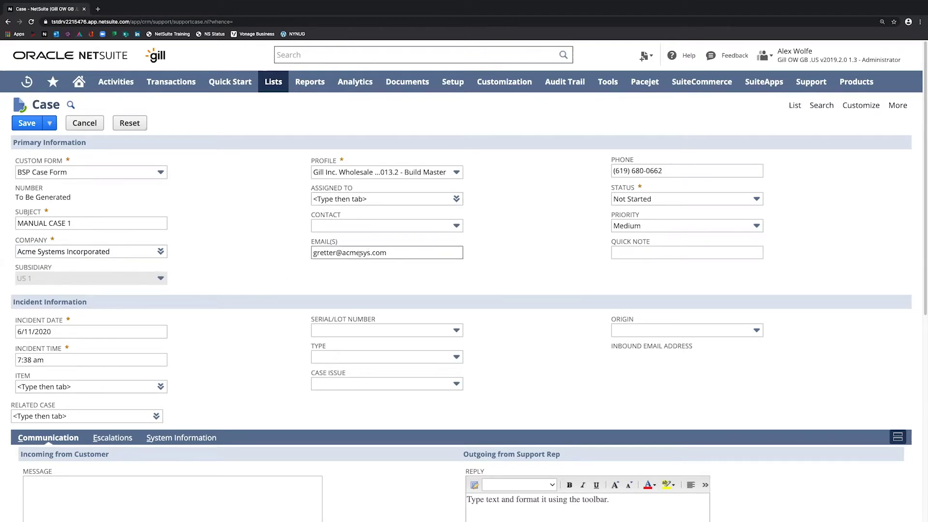
click(649, 172)
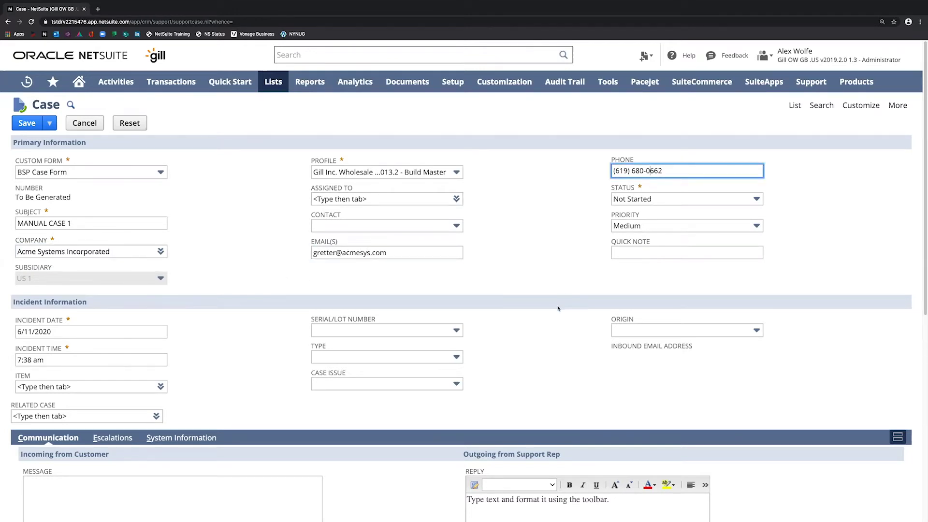
- Assign the case to an employee and set its status to In Progress
click(391, 199)
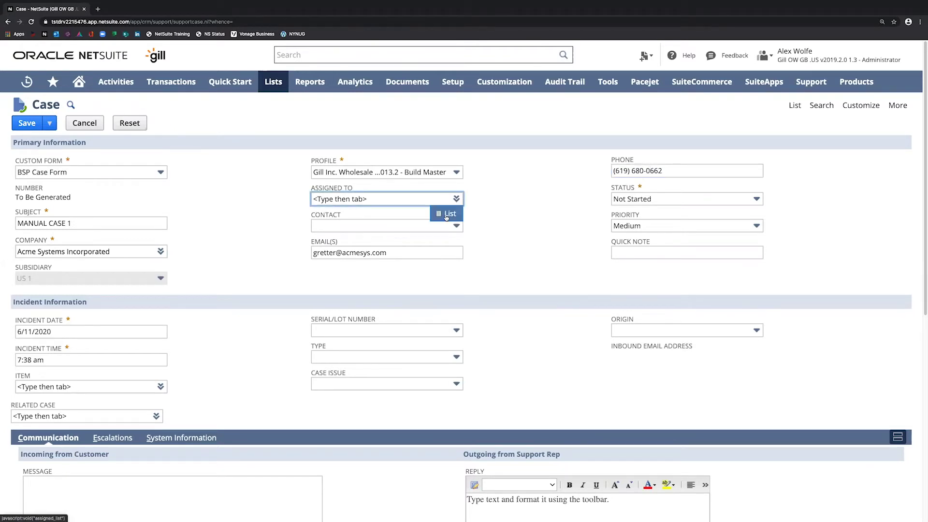
click(447, 214)
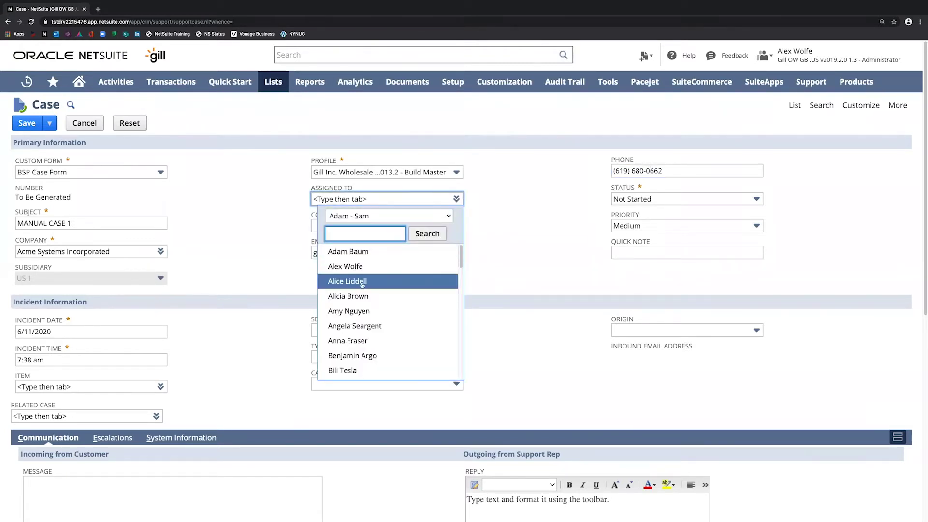
click(347, 266)
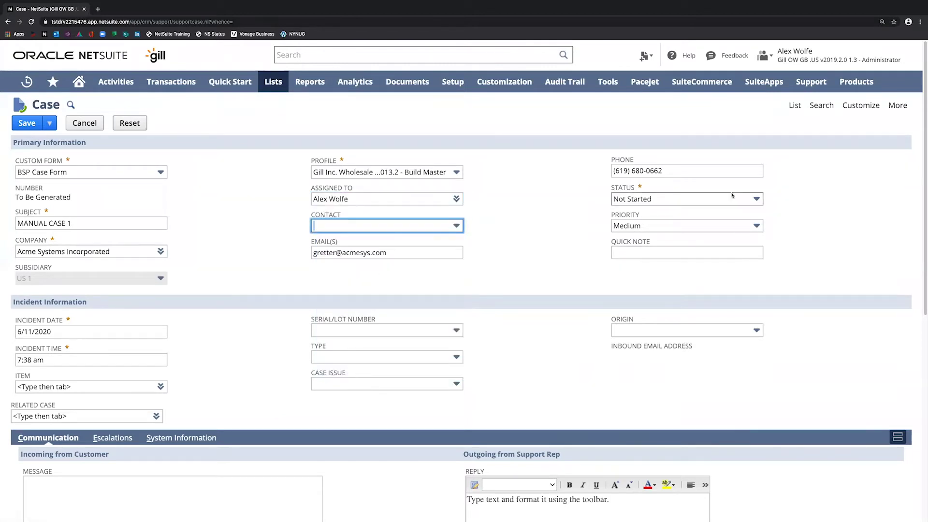
click(695, 201)
click(689, 244)
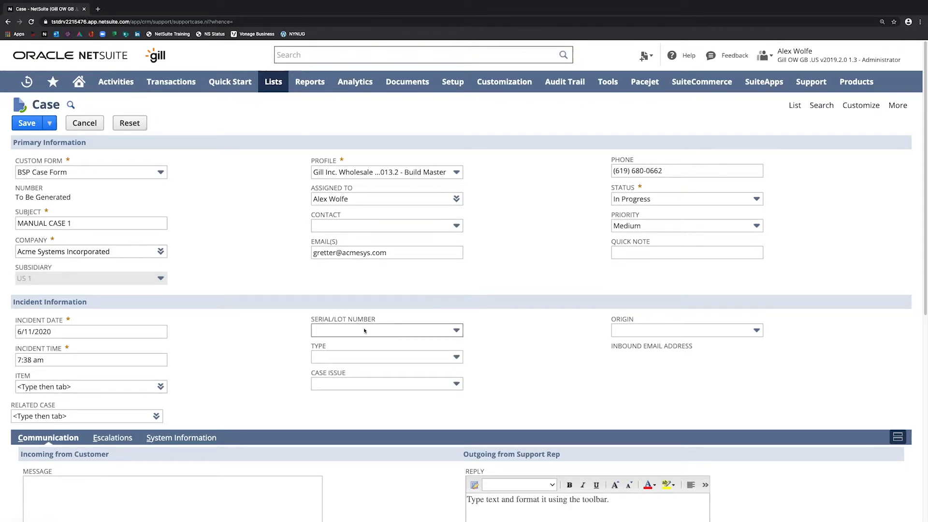
- Set case type Problem, issue Product Issue and origin Phone
click(365, 358)
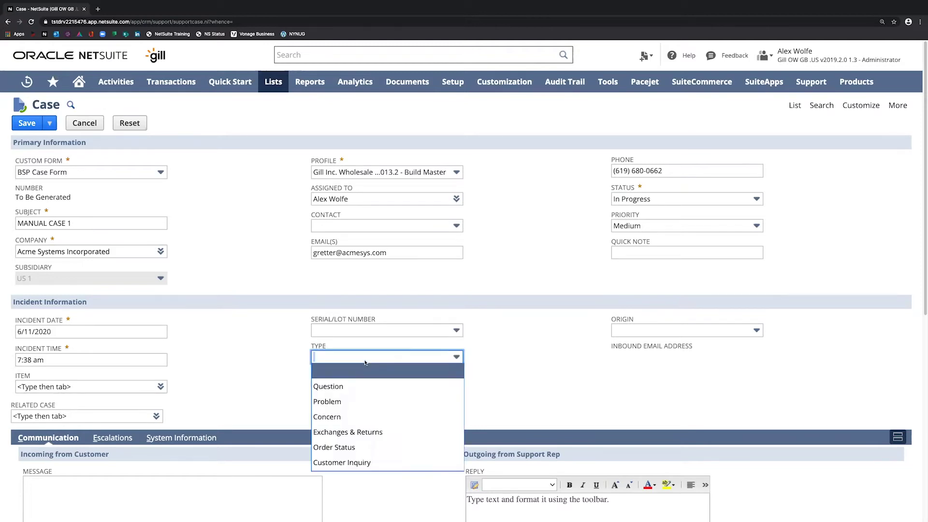
click(360, 402)
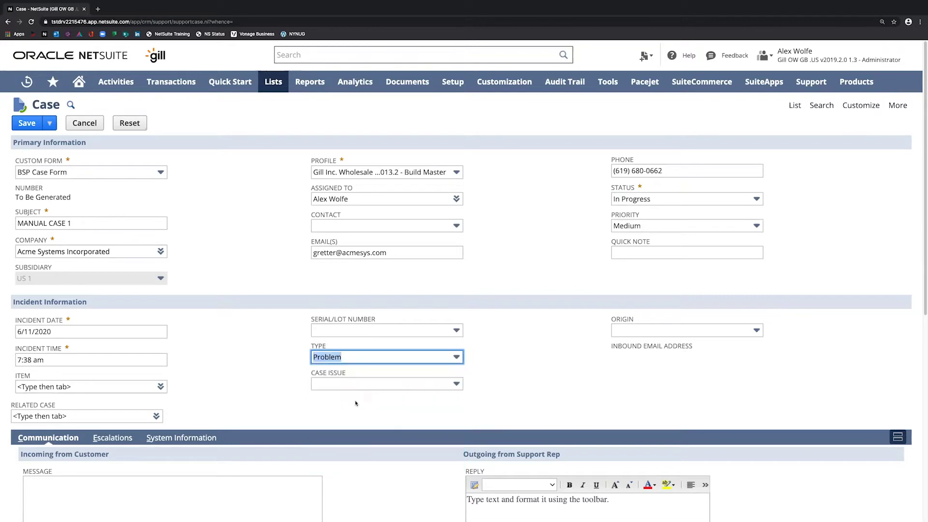
click(360, 385)
click(361, 428)
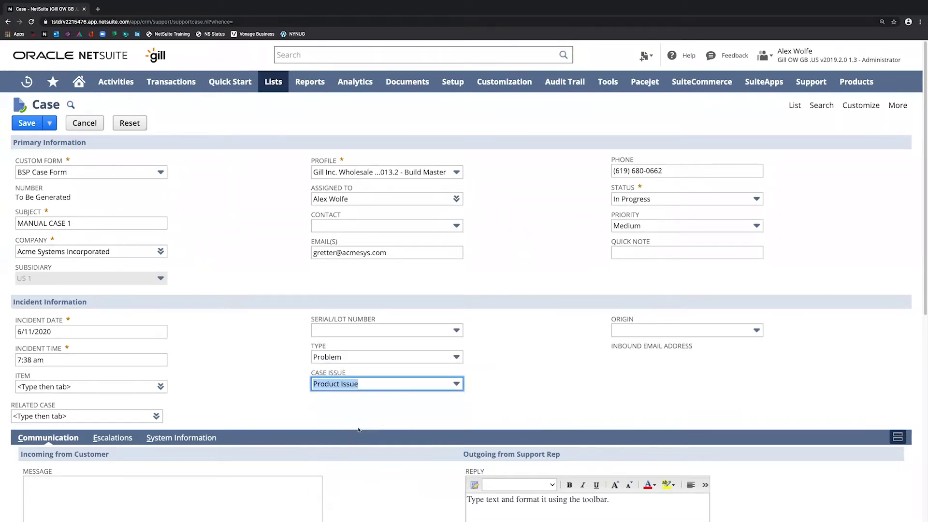
click(707, 333)
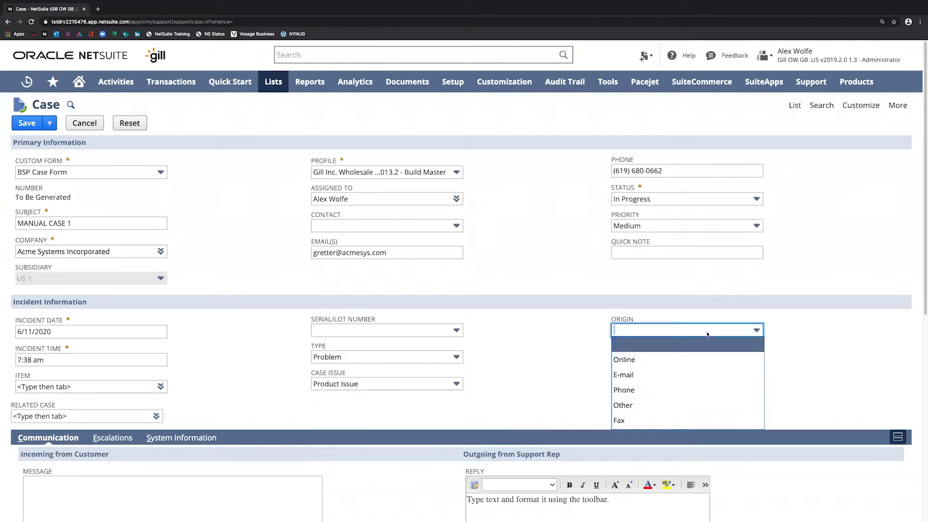
click(685, 395)
- Write customer message PRODUCT ISSUE and support reply IM ON IT
click(650, 253)
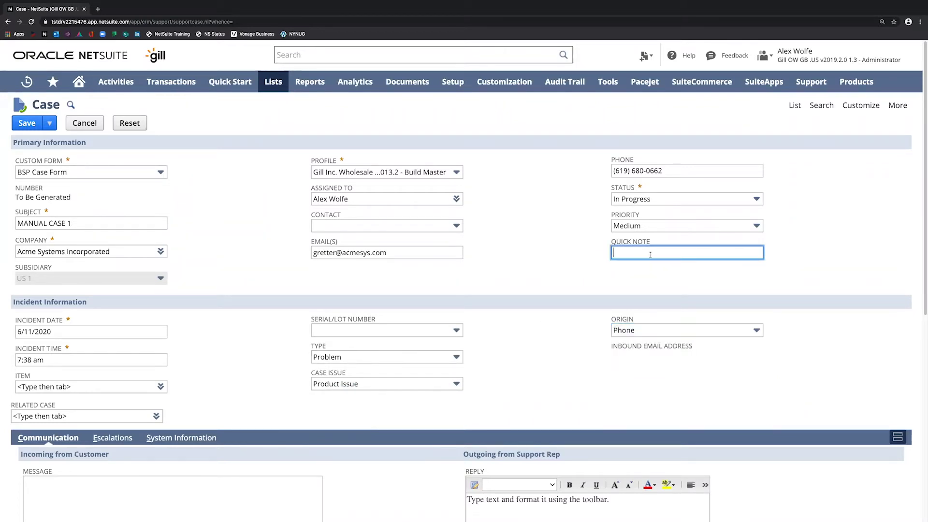
click(204, 489)
scroll(204, 488, down, 5)
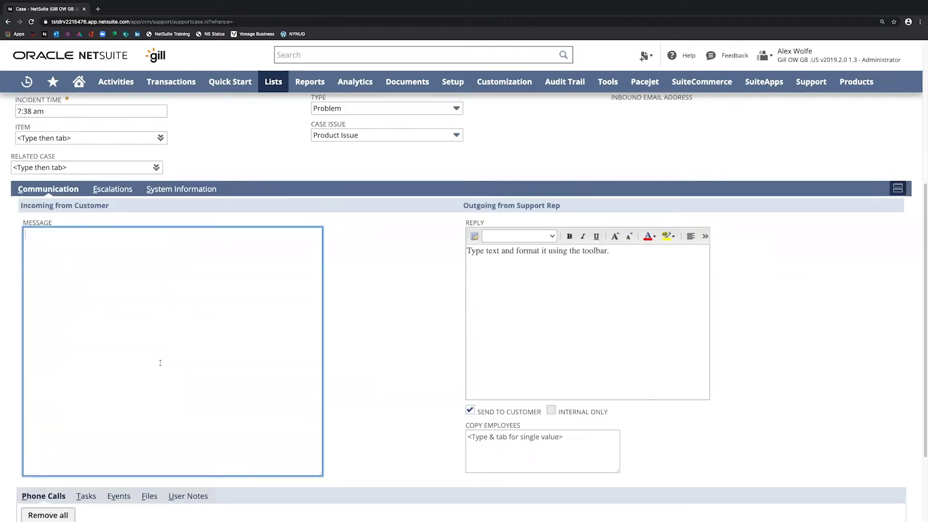
text(PRODUCT ISSUE)
key(Tab)
click(670, 353)
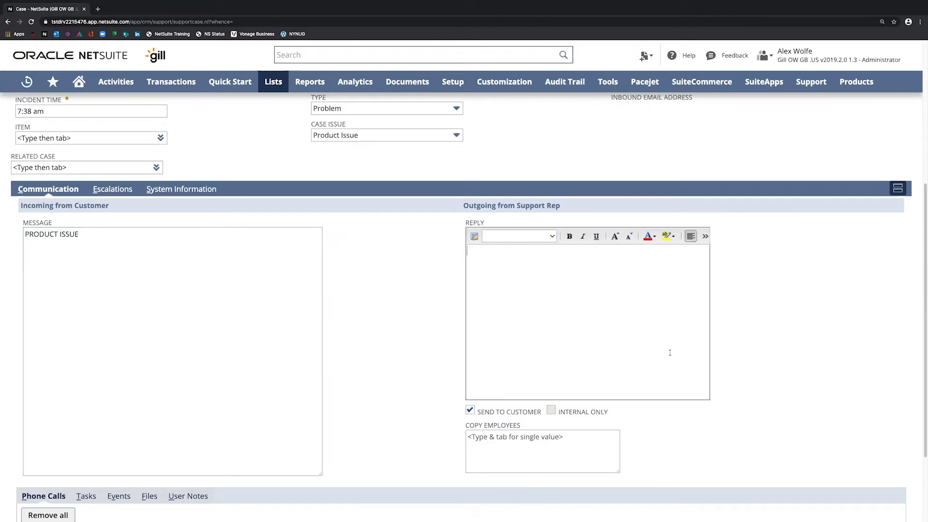
text(IM ON IT)
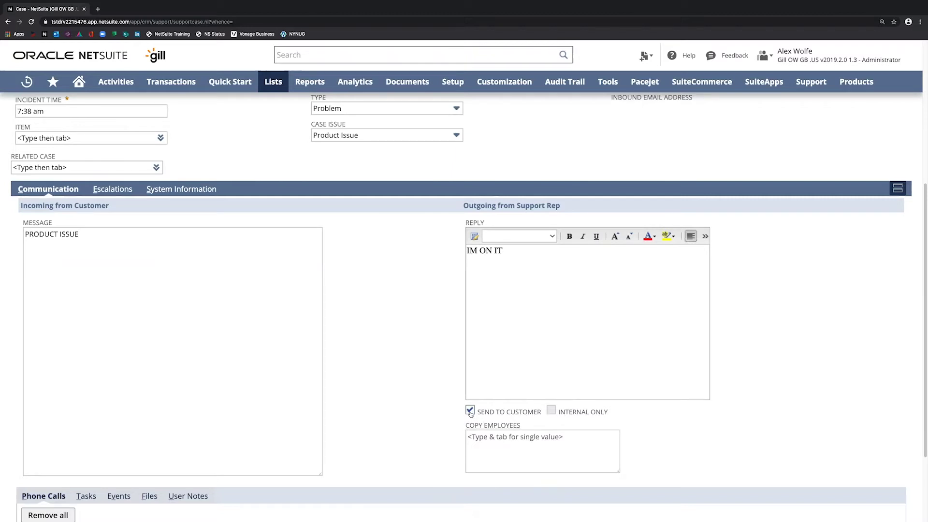
- Add two employees to the reply's copy list and select their names
mouse_move(671, 449)
click(631, 437)
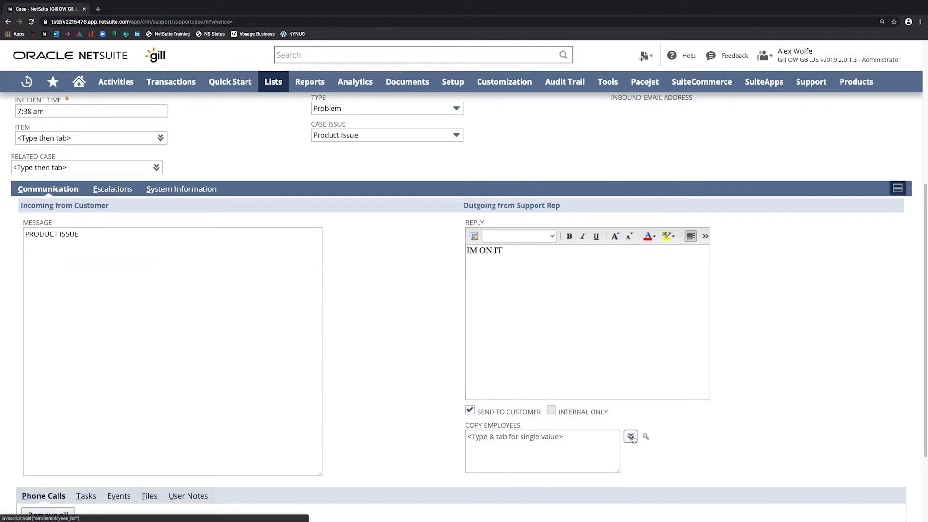
click(529, 392)
click(512, 378)
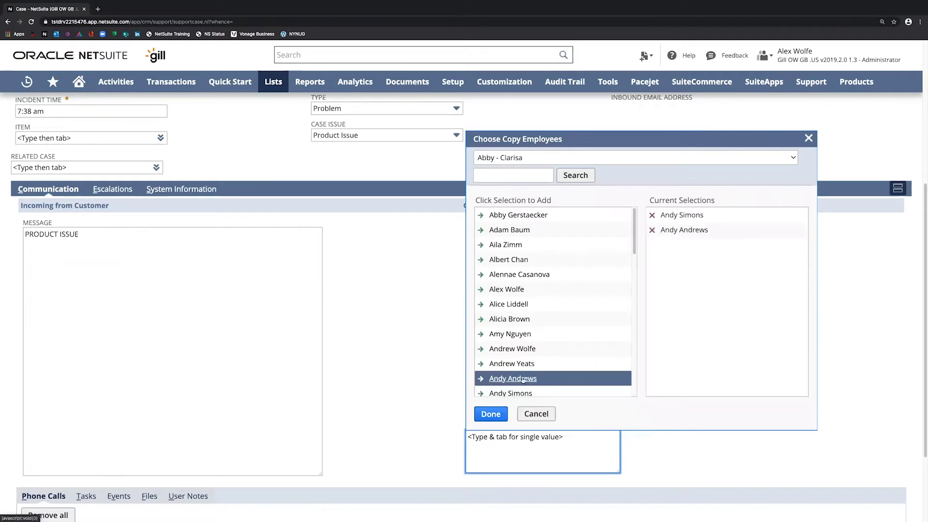
click(490, 414)
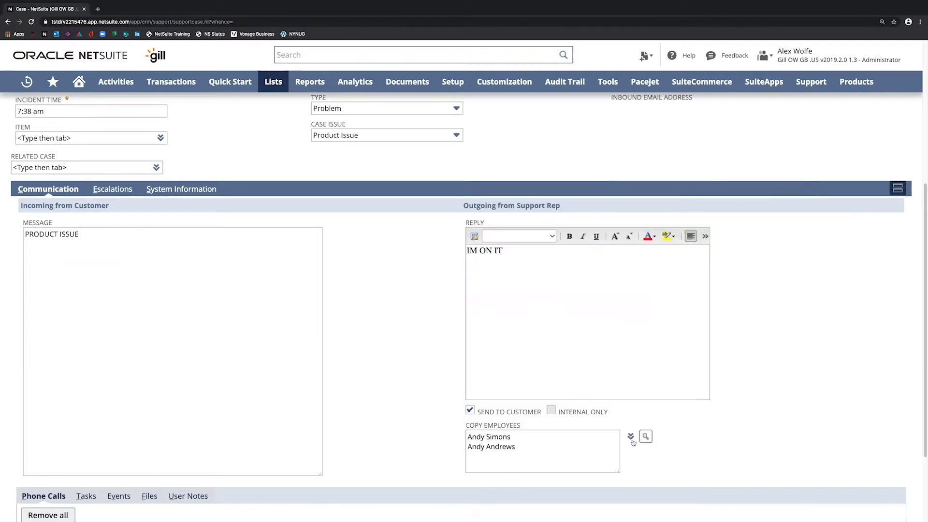
drag(560, 446, 376, 439)
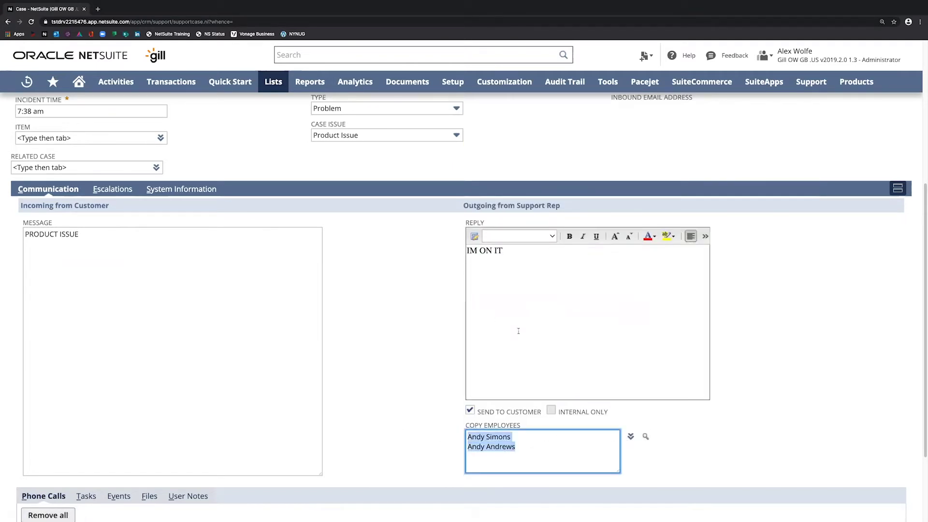
- Toggle the reply's customer and internal-only options, leaving it not internal-only
click(470, 410)
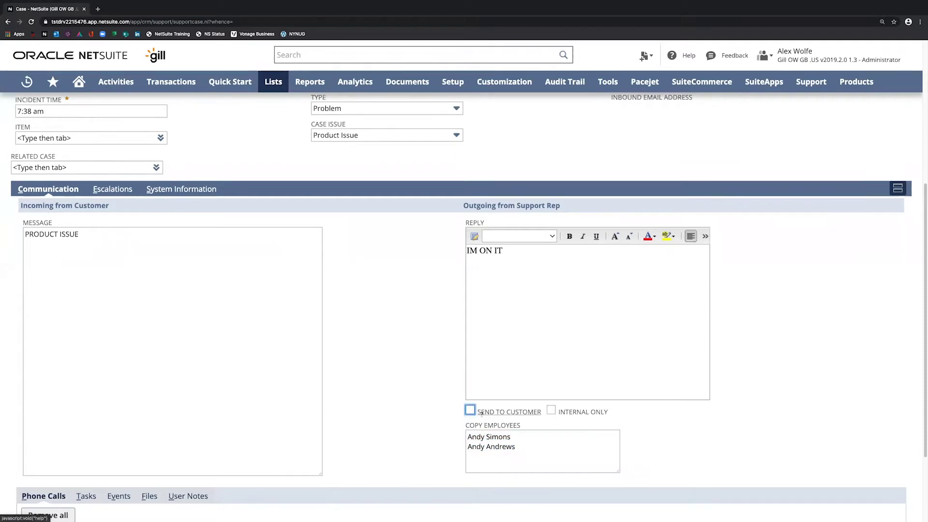
click(551, 410)
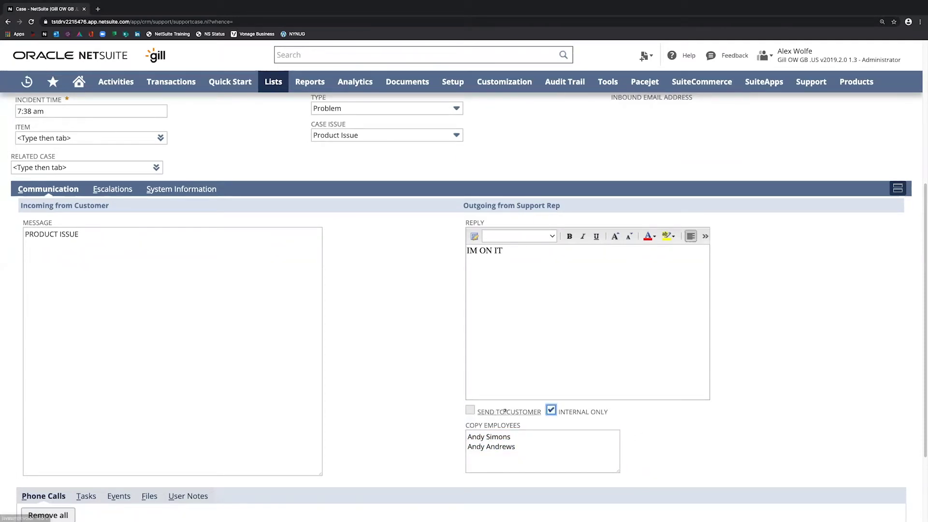
click(552, 411)
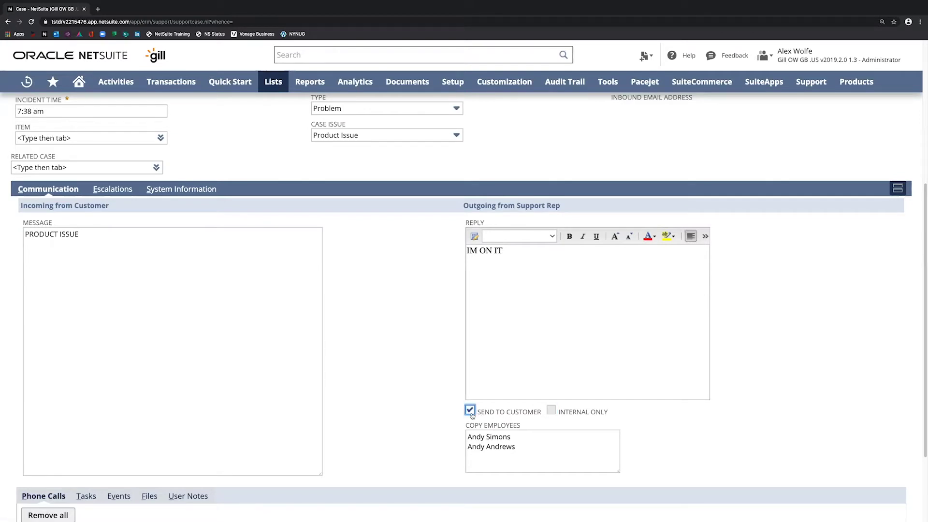
click(552, 411)
click(552, 411)
- Remove both copied employees and set the reply to send to the customer
click(526, 451)
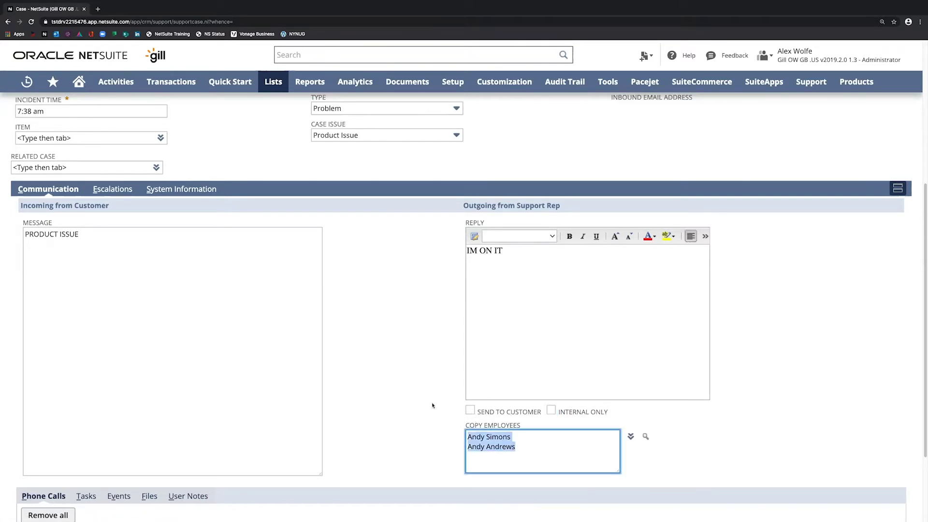
key(BackSpace)
key(shift+Tab)
key(space)
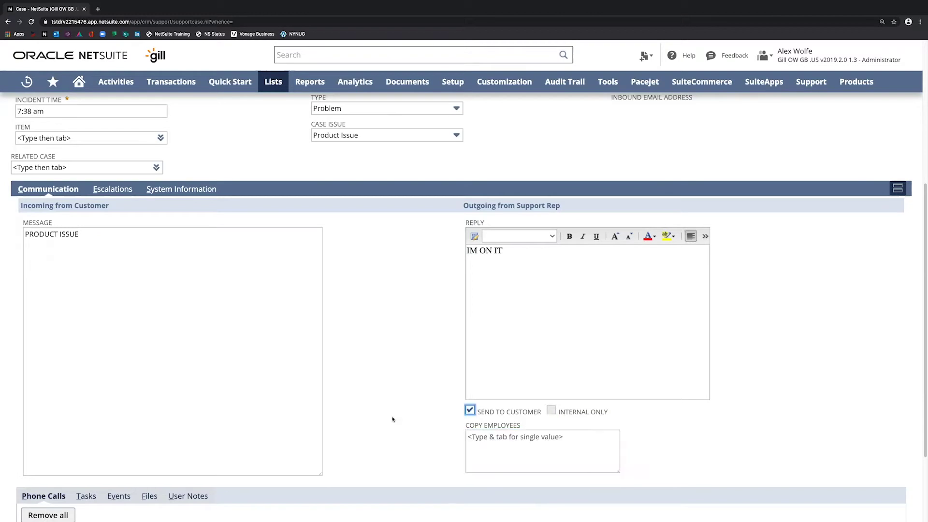
- Browse the case's Tasks, Events, Files and User Notes sublists
scroll(335, 410, down, 3)
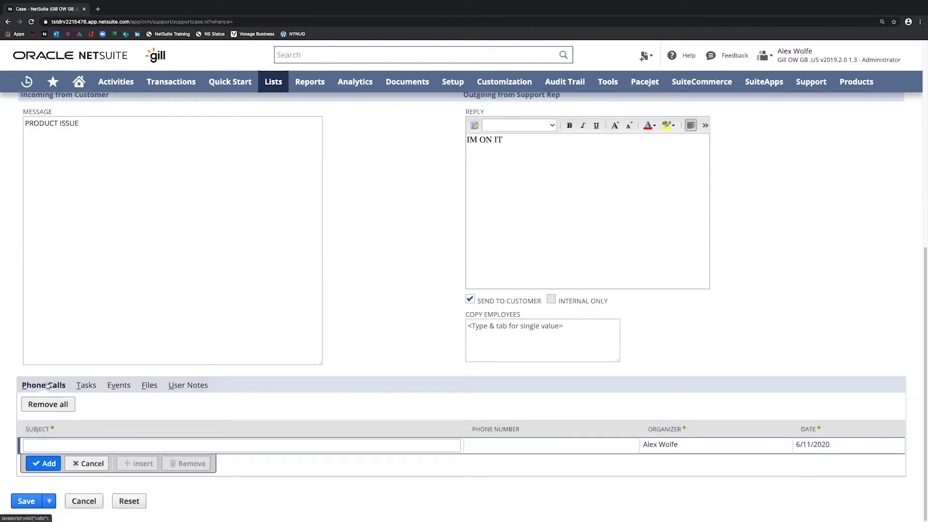
click(85, 385)
click(119, 386)
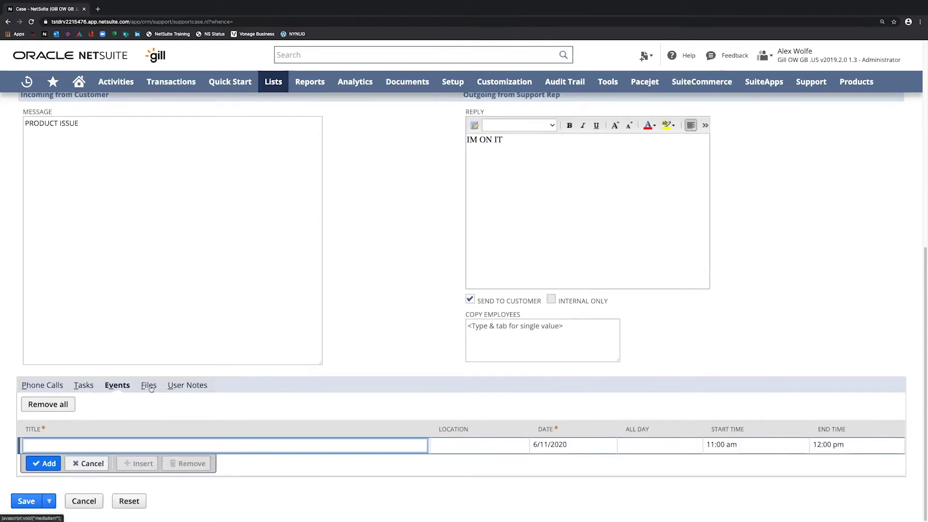
click(151, 388)
click(187, 386)
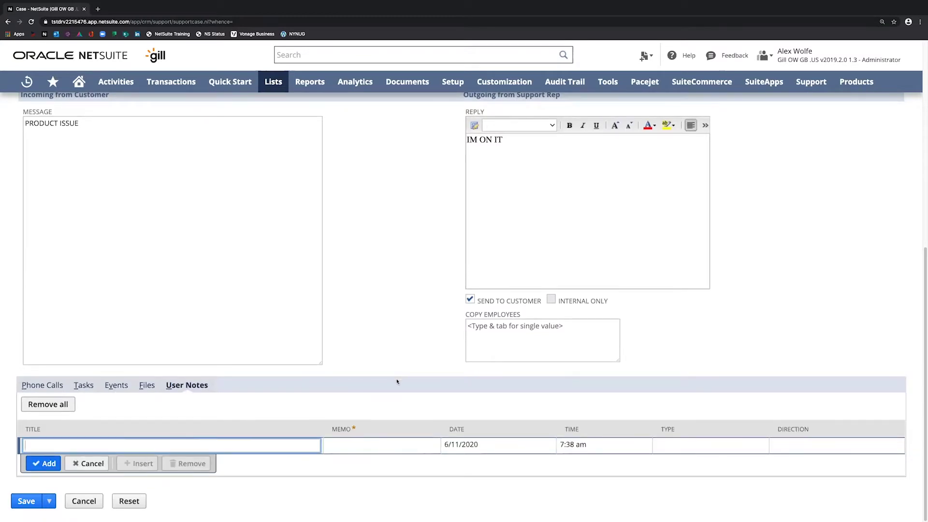
scroll(400, 378, up, 7)
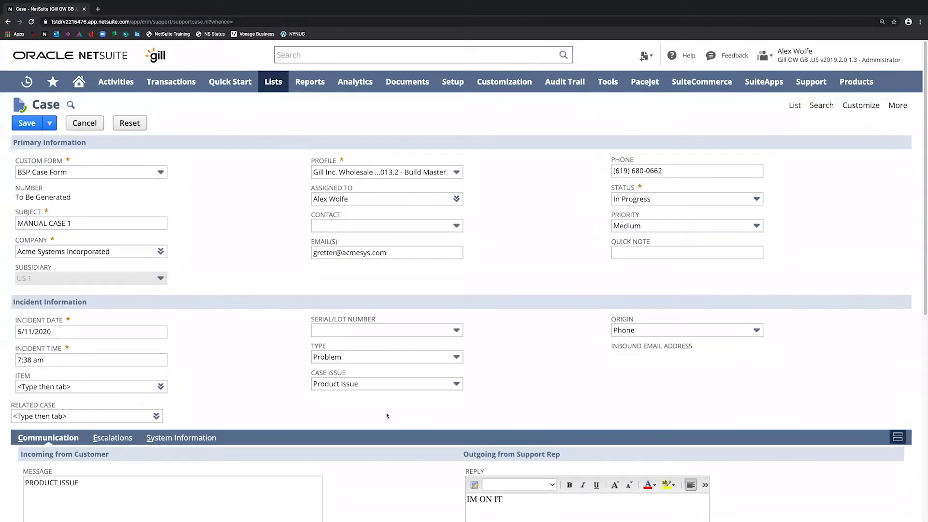
- Review the Escalations, History and System Information subtabs, then save the new case
click(112, 438)
scroll(202, 319, down, 4)
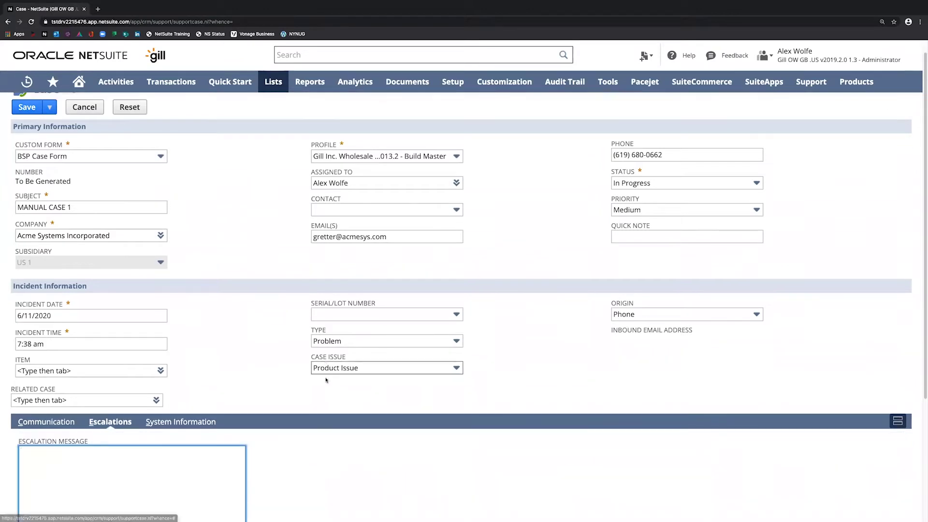
click(196, 315)
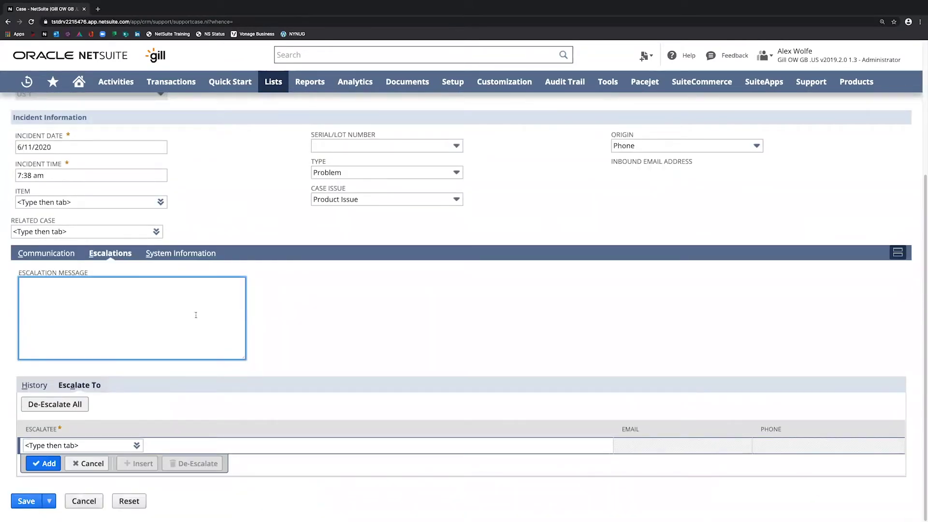
click(34, 385)
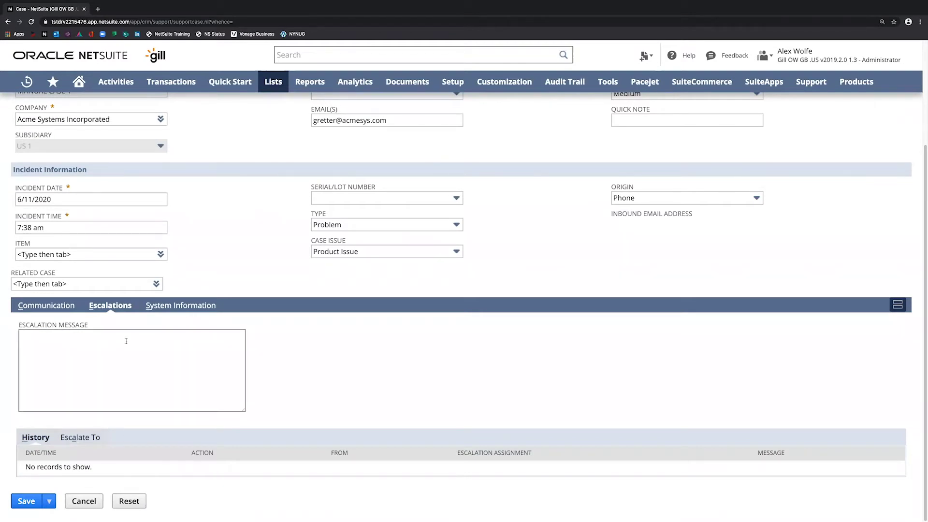
click(191, 310)
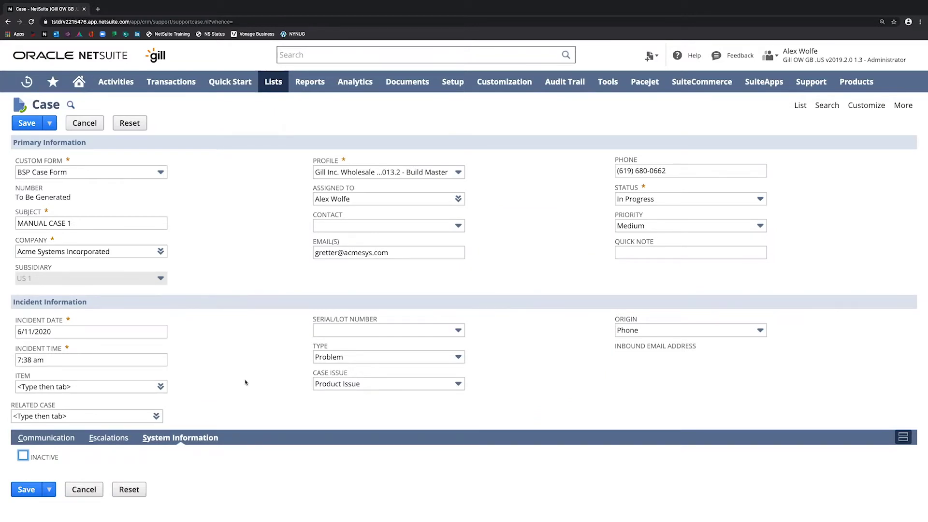
click(26, 124)
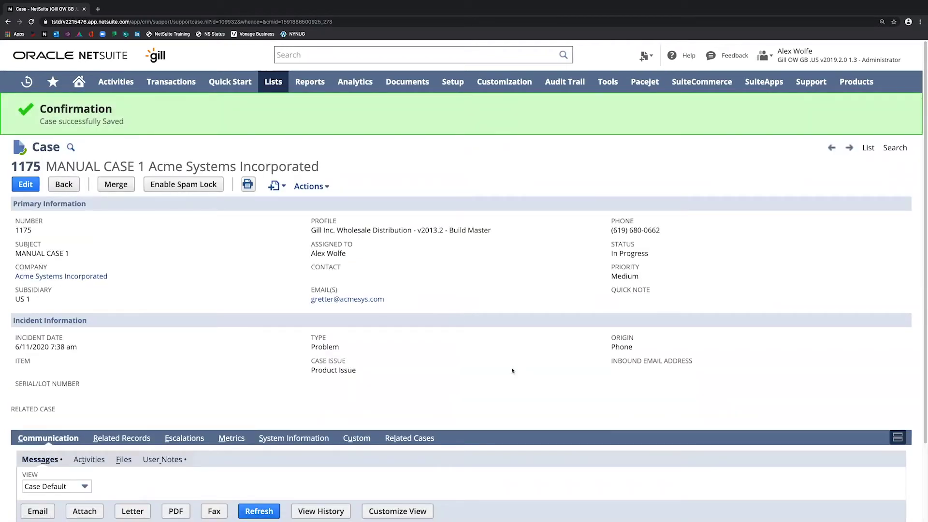
- Open Setup > Support > Support Preferences in a new browser tab and switch to it
mouse_move(458, 83)
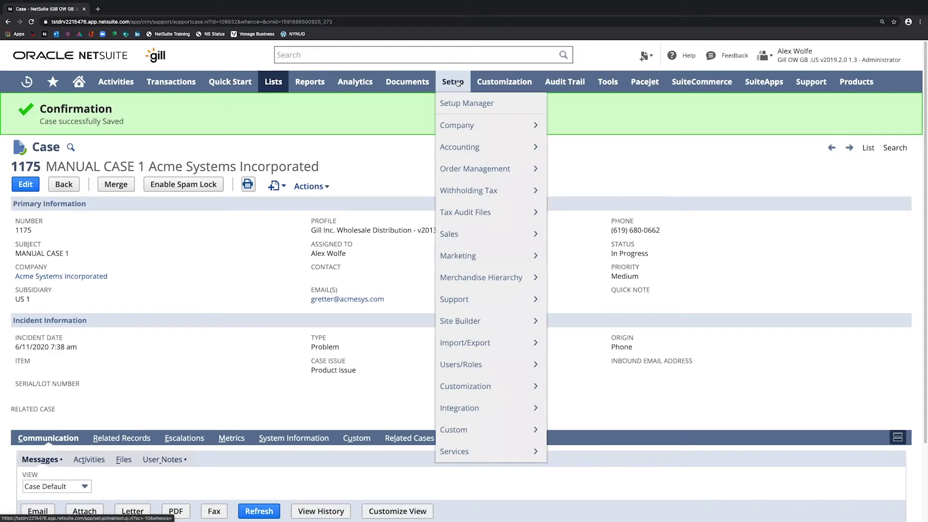
mouse_move(467, 303)
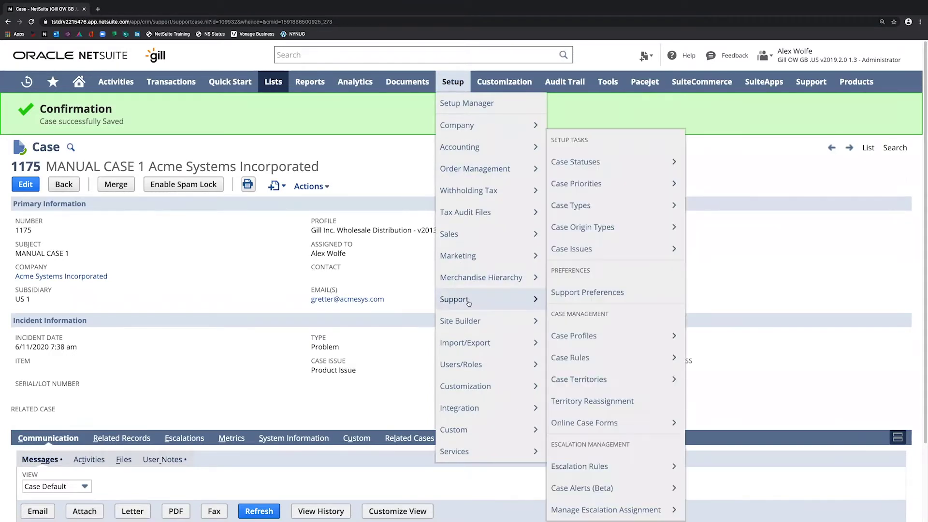
right_click(614, 293)
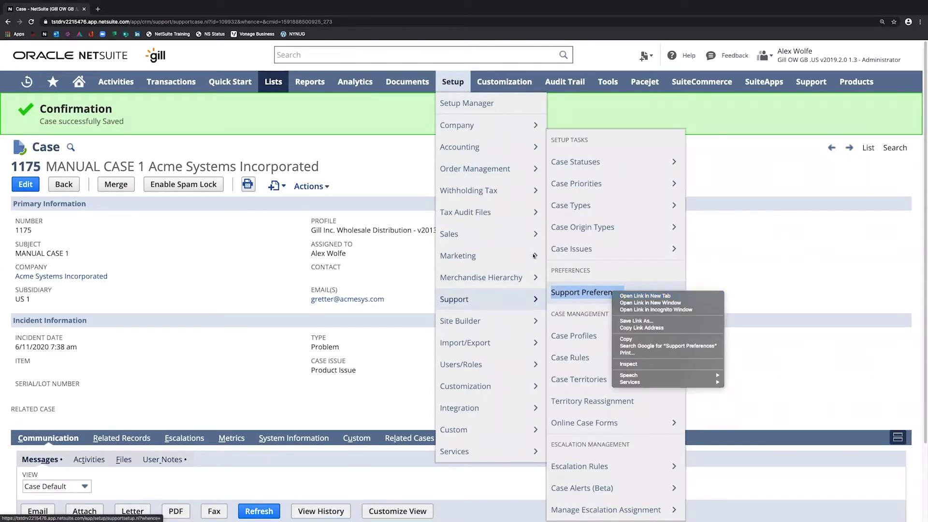
click(629, 296)
click(139, 11)
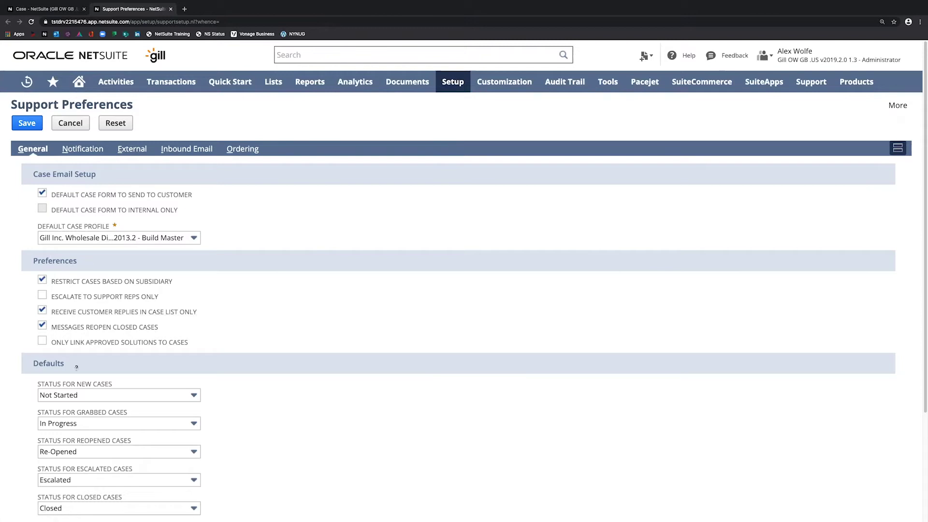
- Review General support preferences, keeping Medium as new-case priority, then view Notification settings
scroll(69, 255, down, 3)
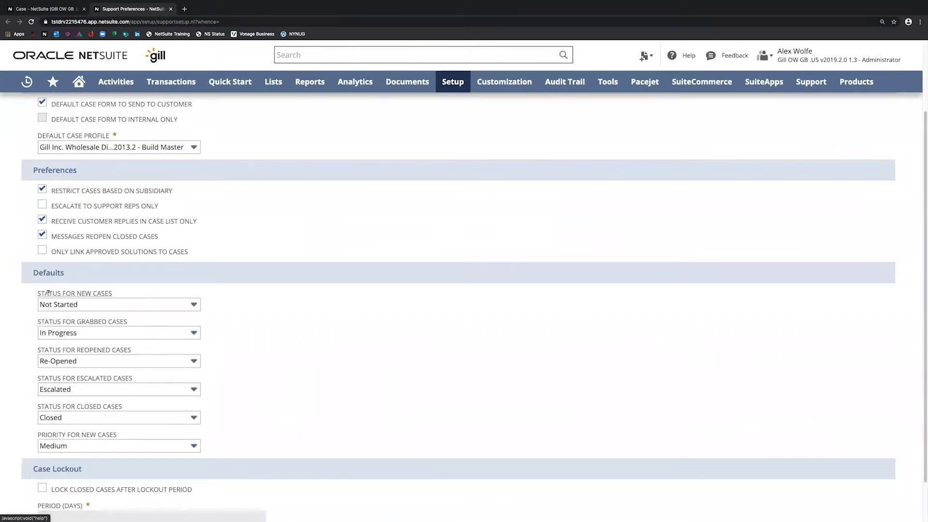
scroll(32, 330, down, 1)
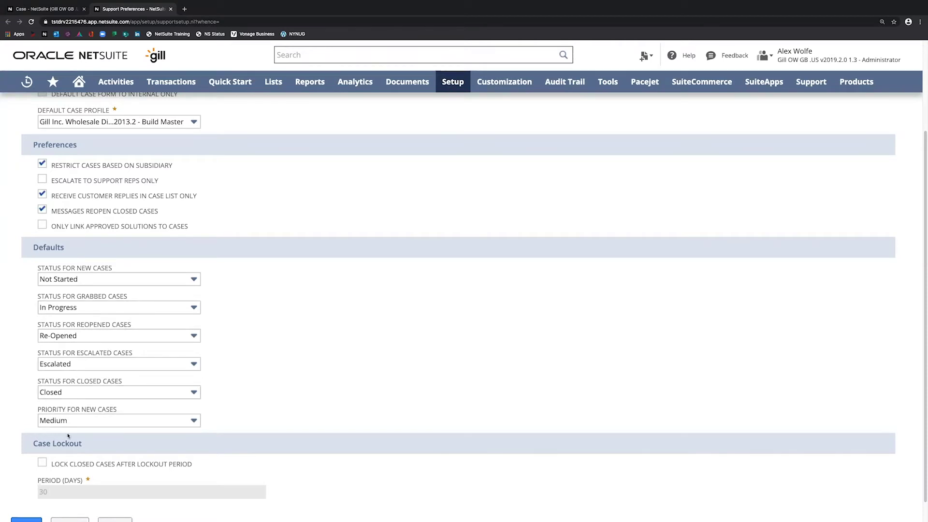
scroll(72, 406, down, 1)
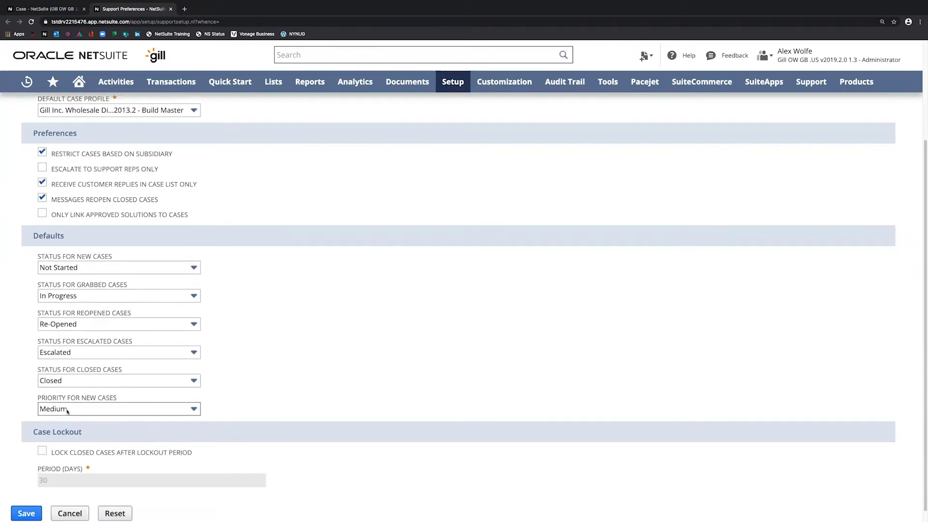
click(113, 408)
click(112, 409)
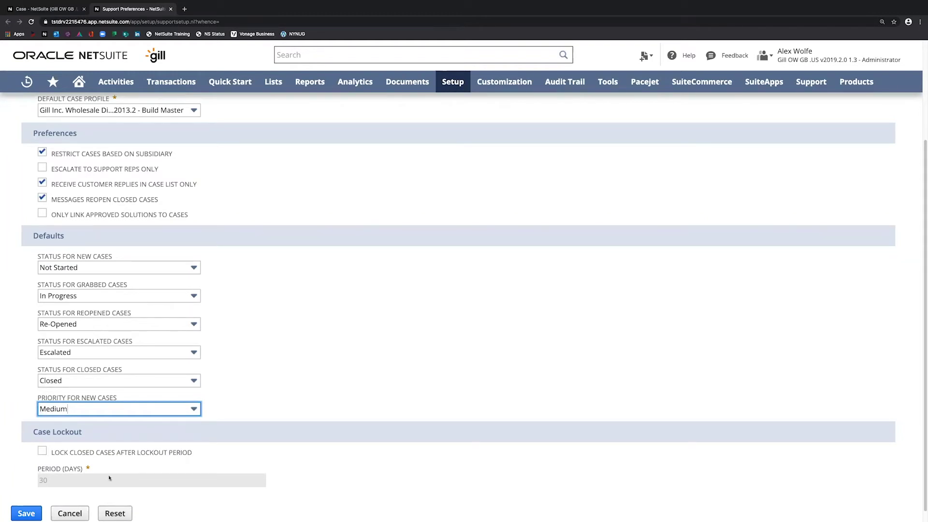
scroll(193, 339, up, 5)
click(76, 150)
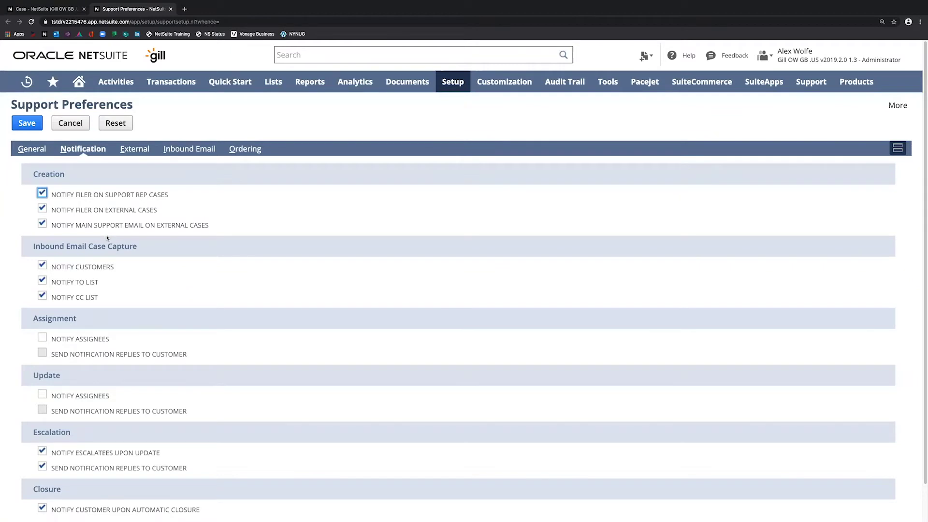
- Scan the Notification settings, then view the External and Inbound Email preferences
scroll(109, 262, down, 1)
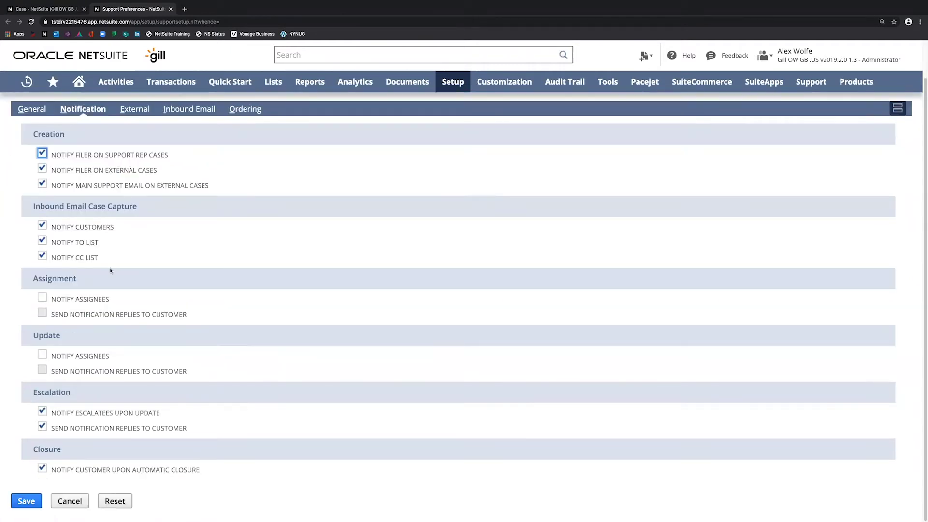
scroll(110, 271, up, 1)
click(131, 148)
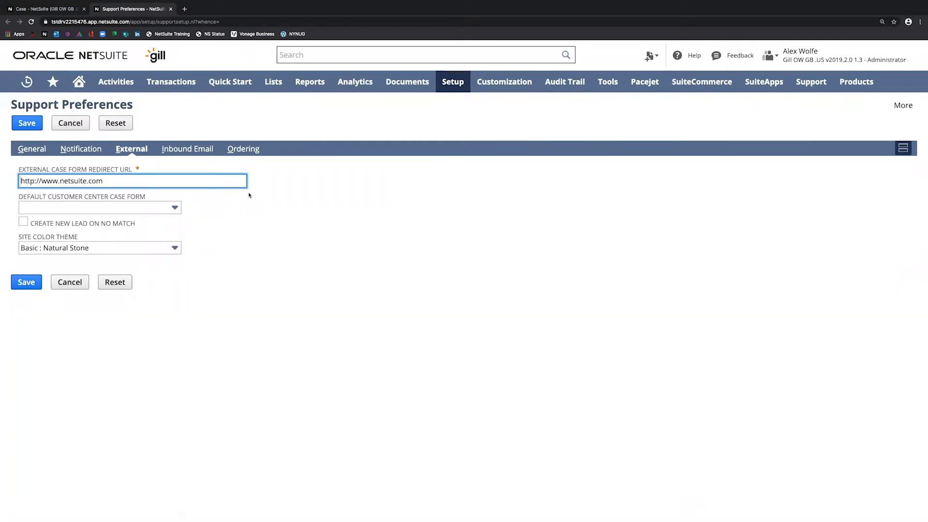
click(190, 152)
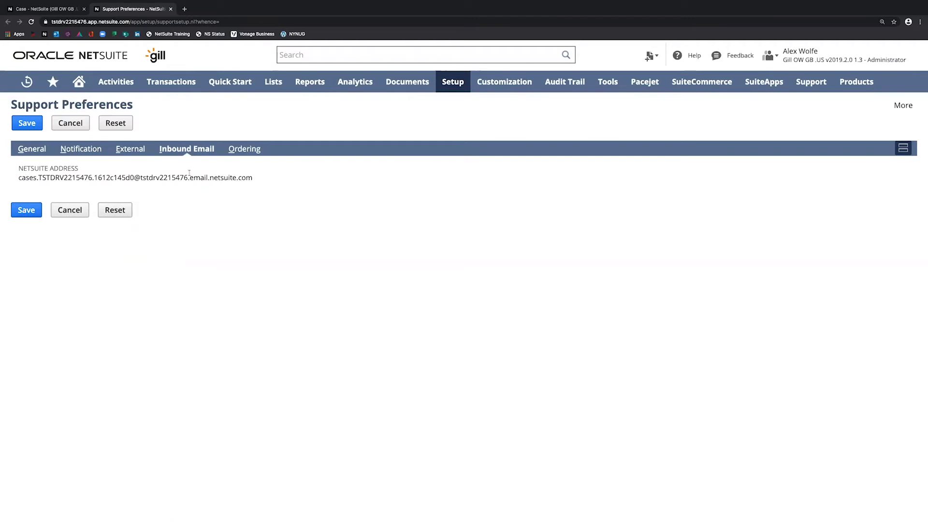
- Select the inbound case e-mail address and return to saved case 1175
triple_click(189, 174)
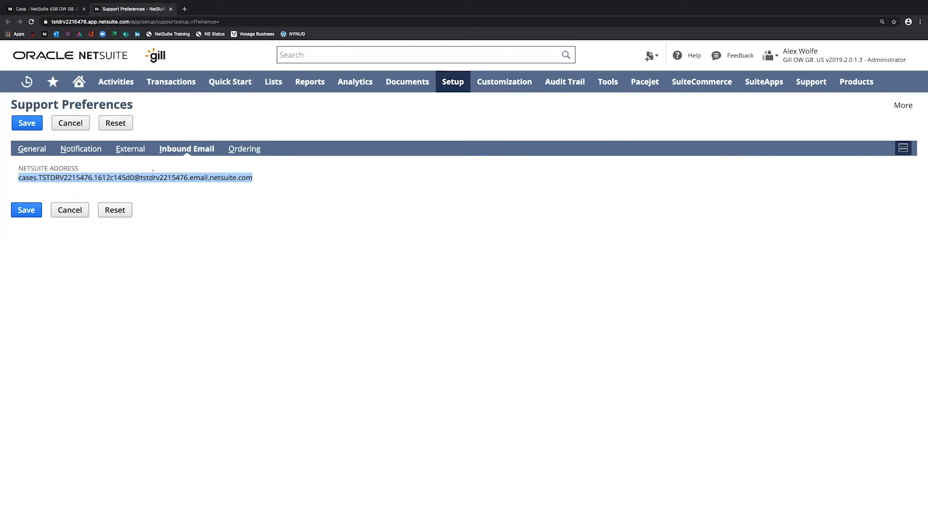
key(ctrl+shift+Tab)
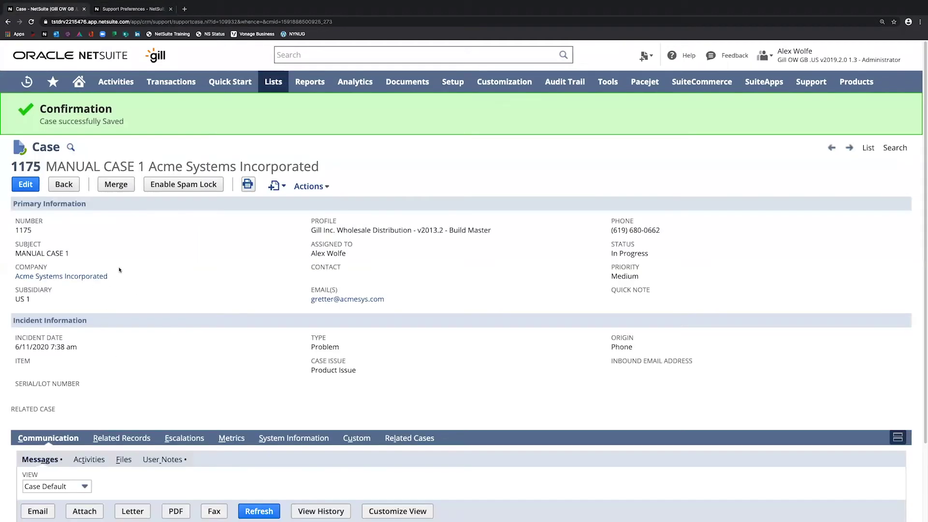
- Select the subject MANUAL CASE 1 and scroll down to the communication history
triple_click(53, 254)
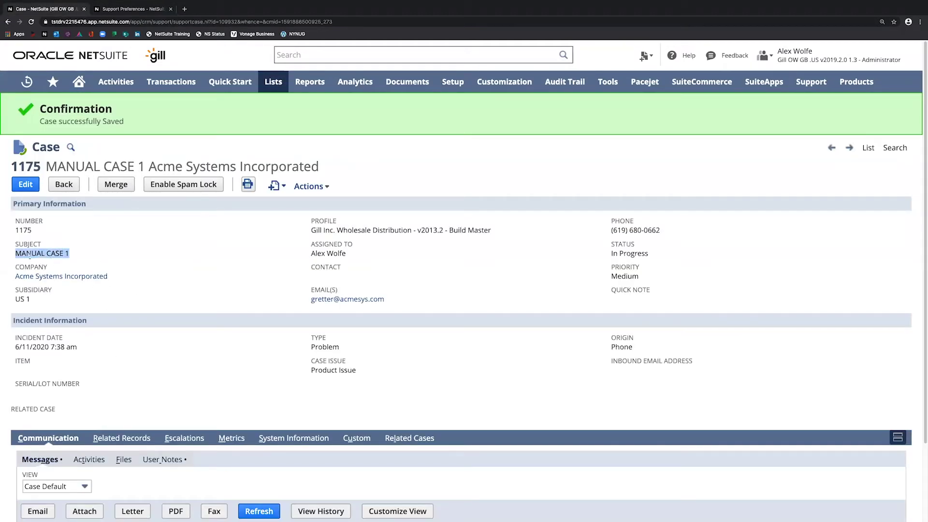
scroll(70, 346, down, 2)
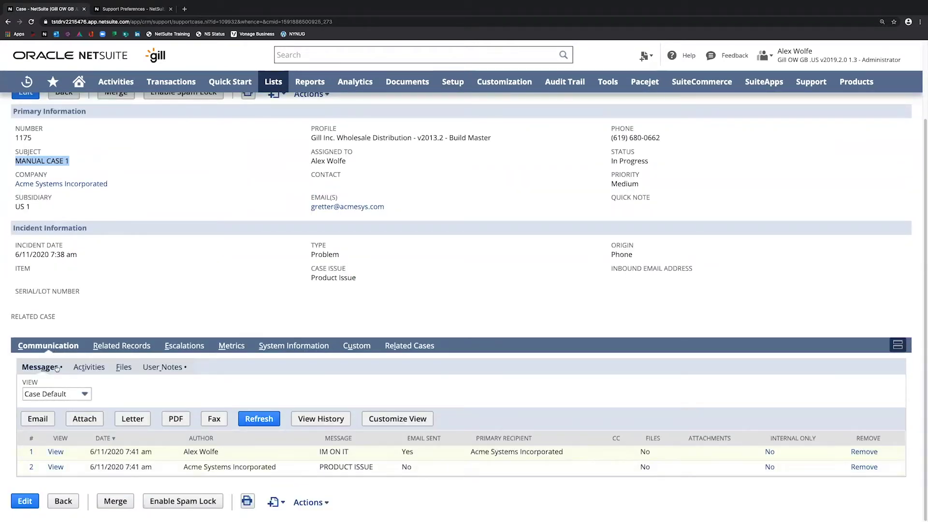
- On Support Preferences' Ordering settings, review the case priority, type, origin and issue orders, ending on case statuses
click(118, 10)
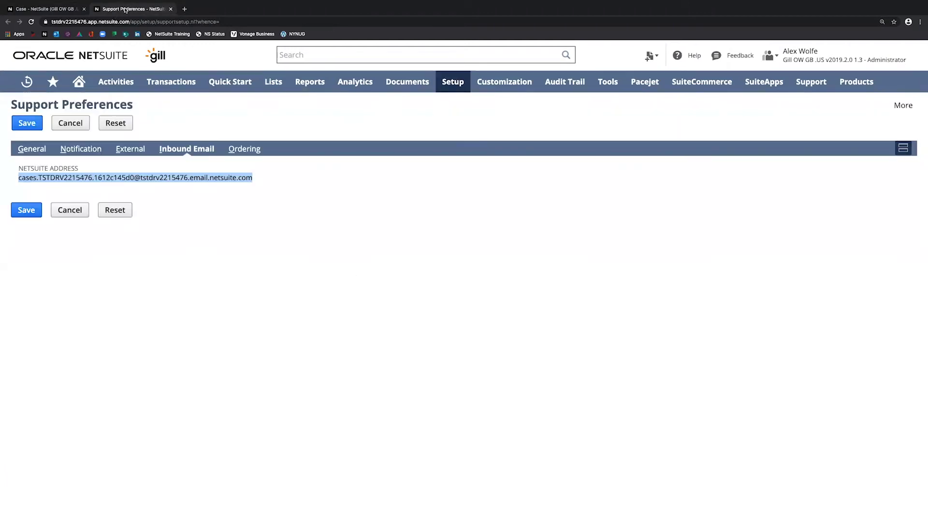
click(310, 182)
click(245, 150)
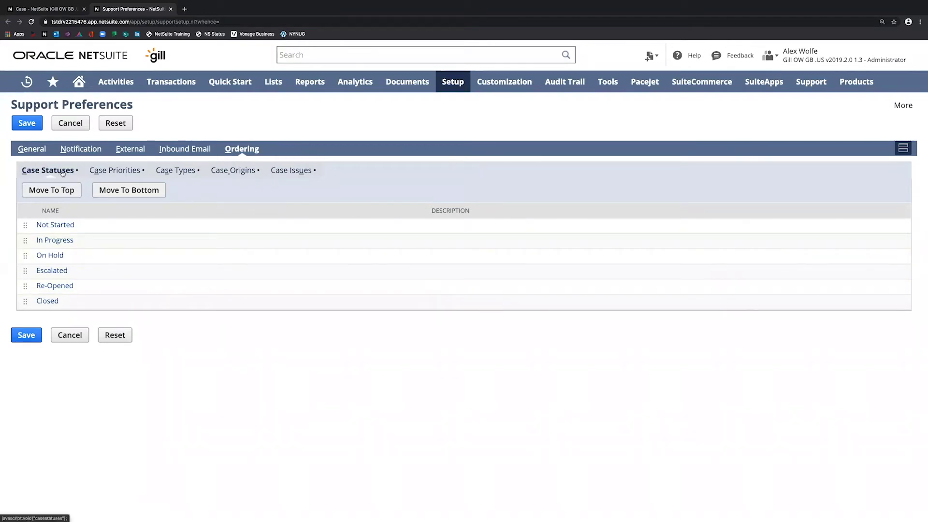
click(129, 172)
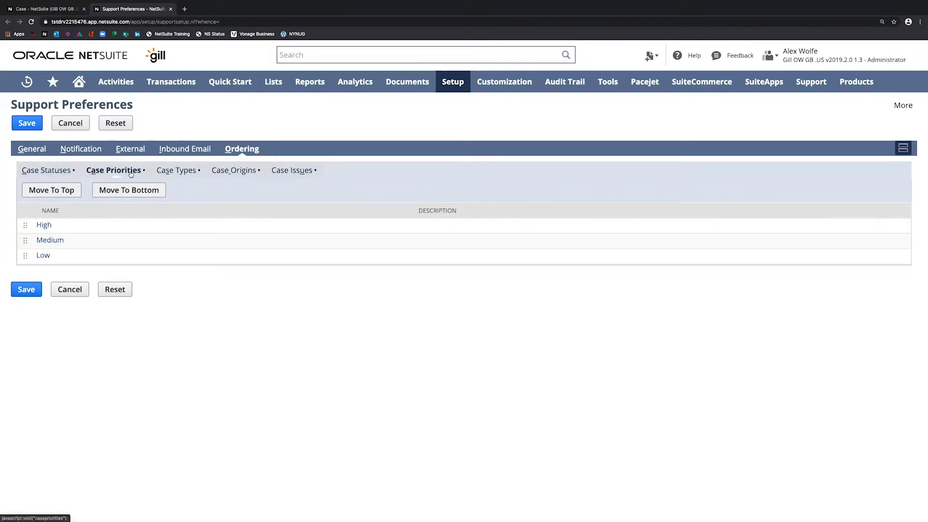
click(187, 172)
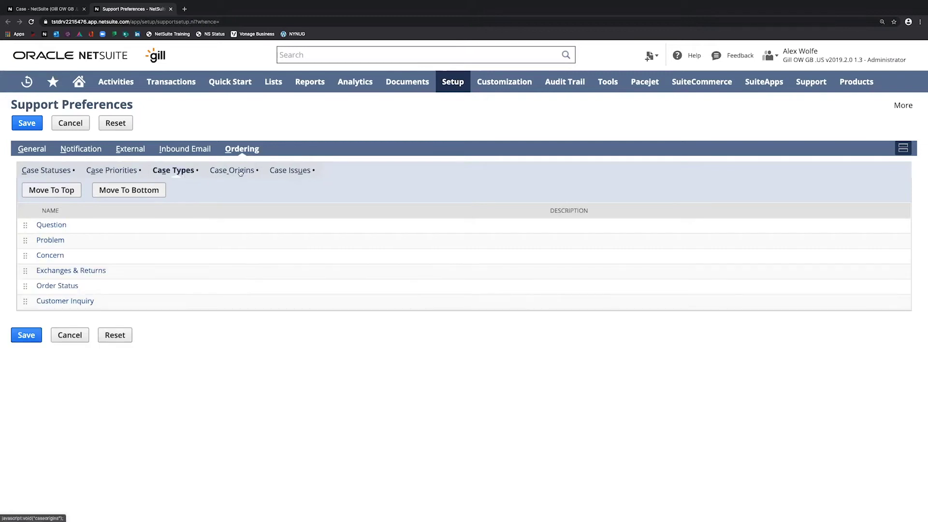
click(241, 170)
click(297, 173)
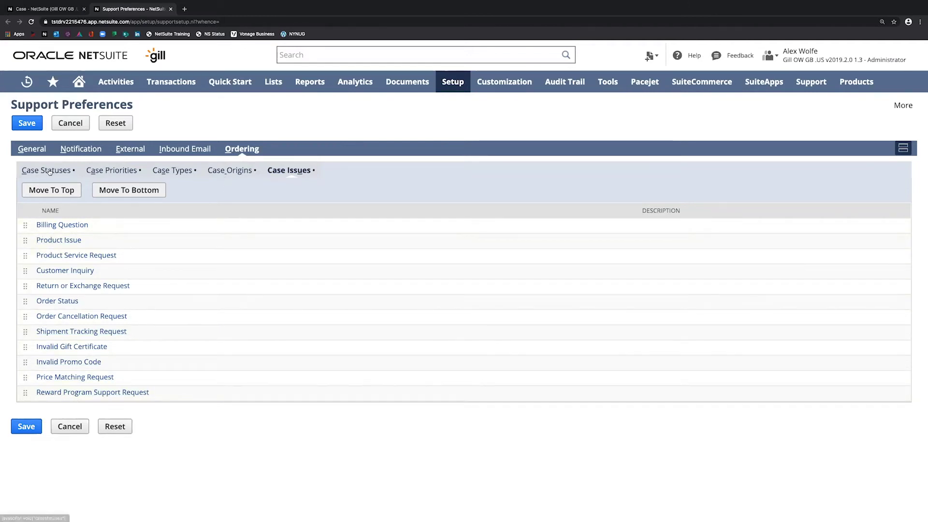
click(45, 170)
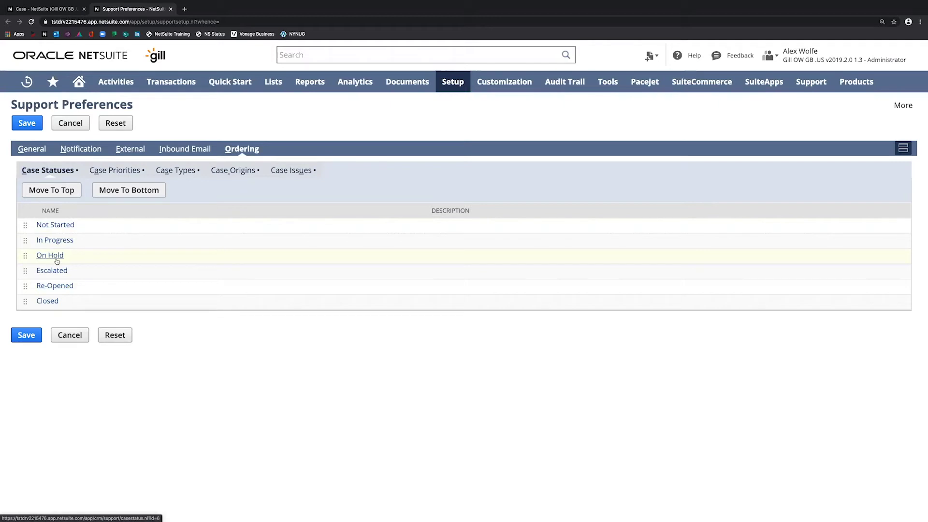
- Review the case priorities, types and origins orders, ending on the twelve case issues
click(115, 171)
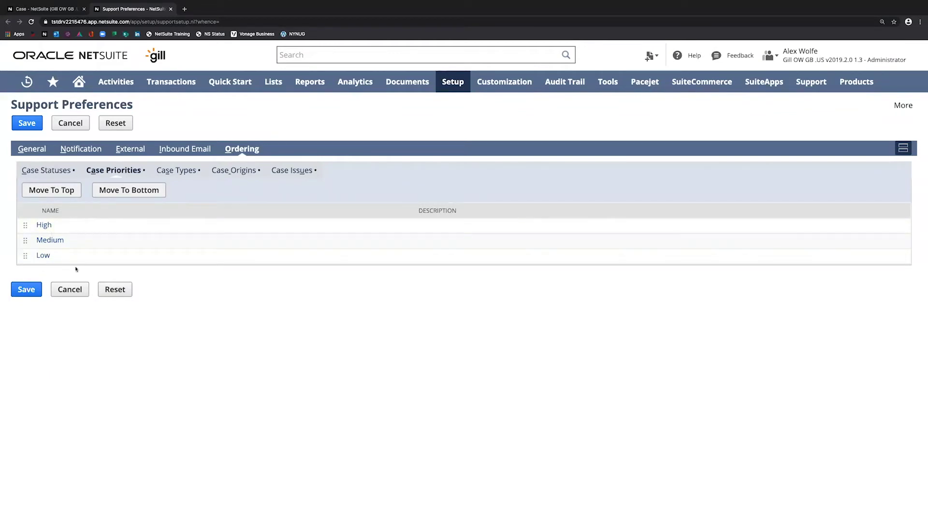
click(178, 172)
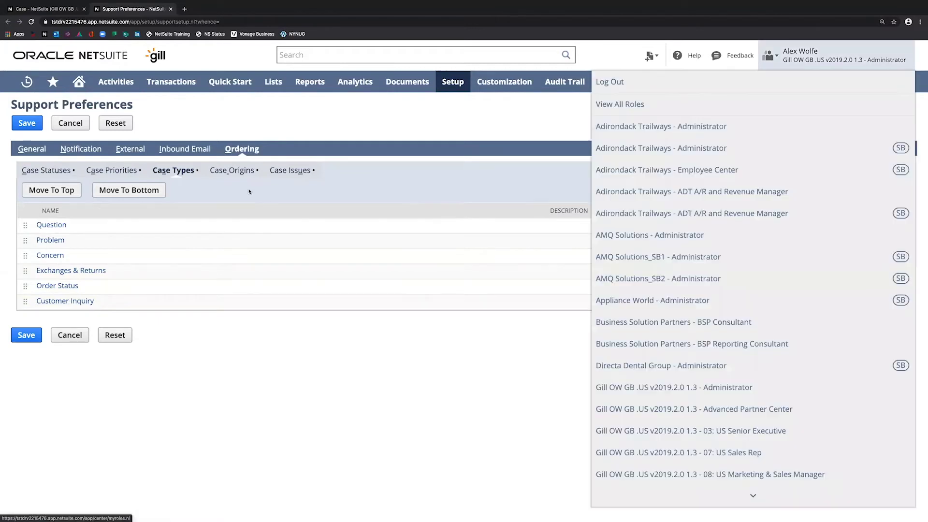
click(232, 172)
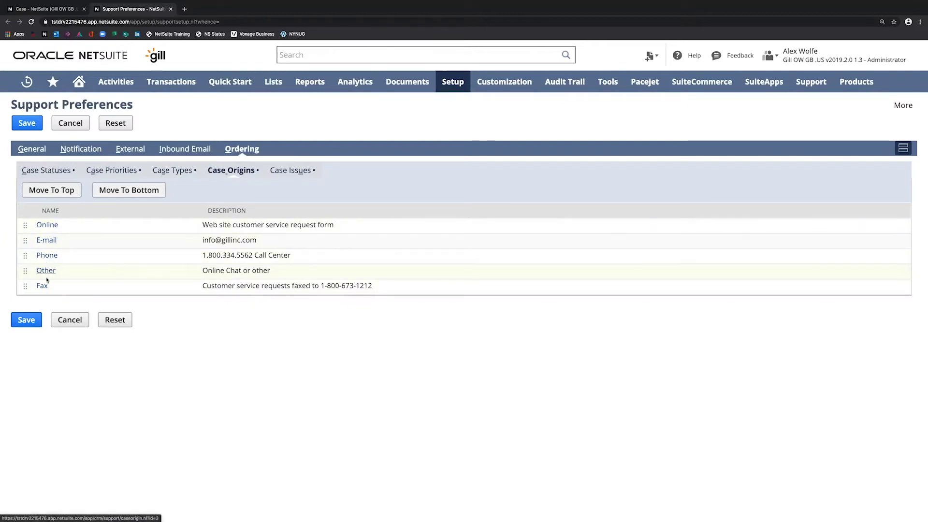
click(292, 173)
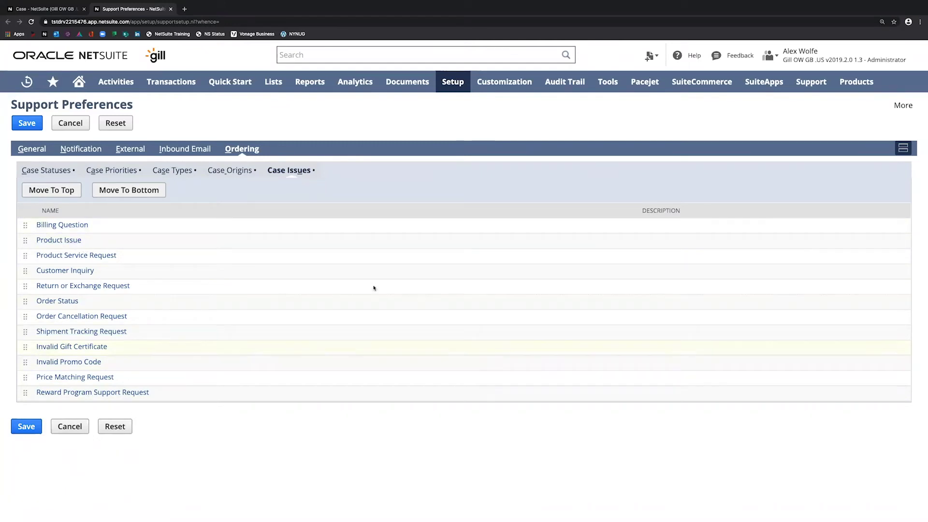
- Open the Case Profiles list under Setup > Support and start a new profile
mouse_move(457, 85)
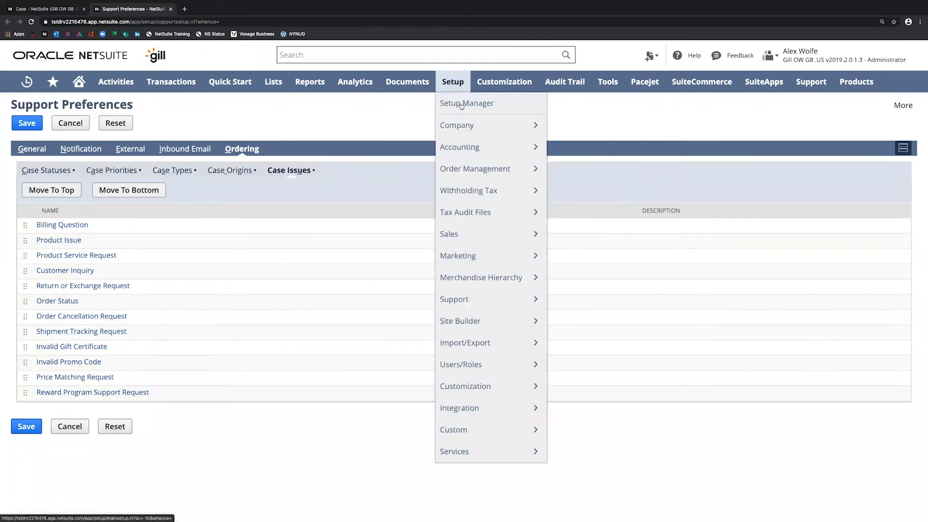
mouse_move(481, 302)
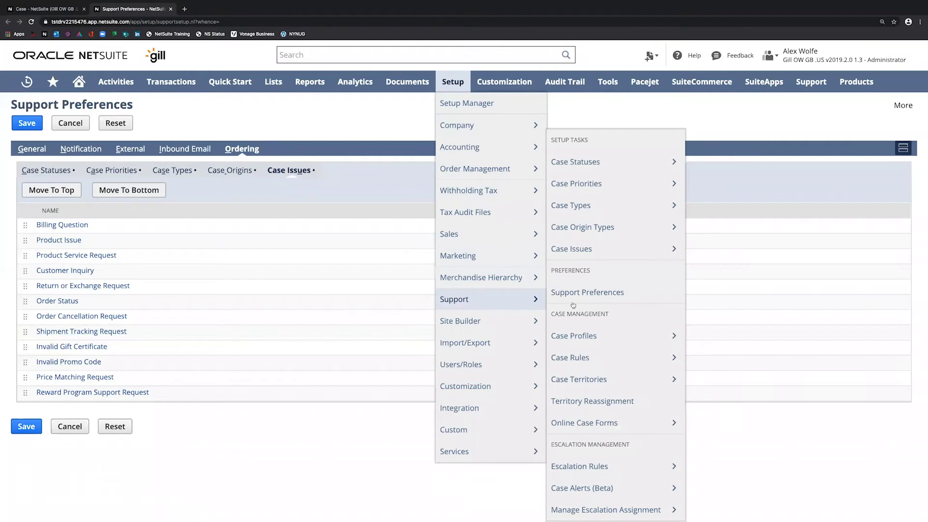
mouse_move(612, 335)
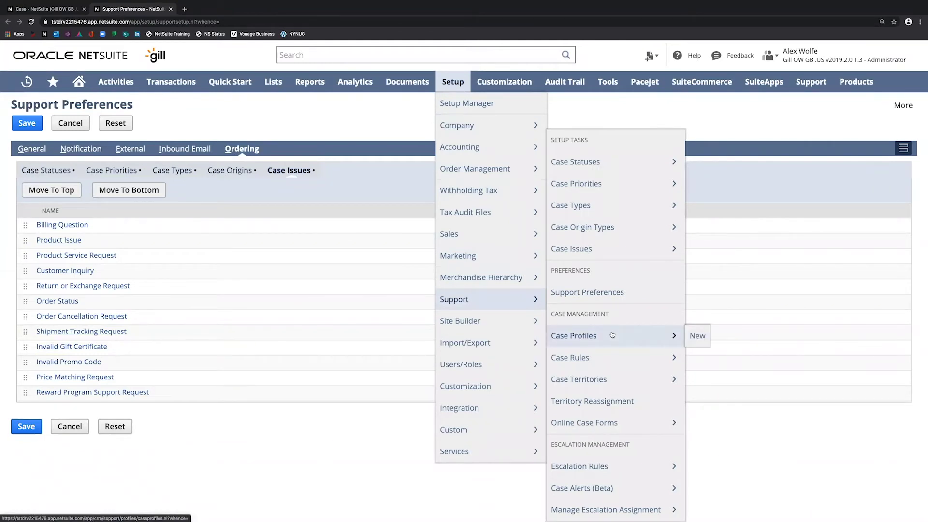
click(612, 335)
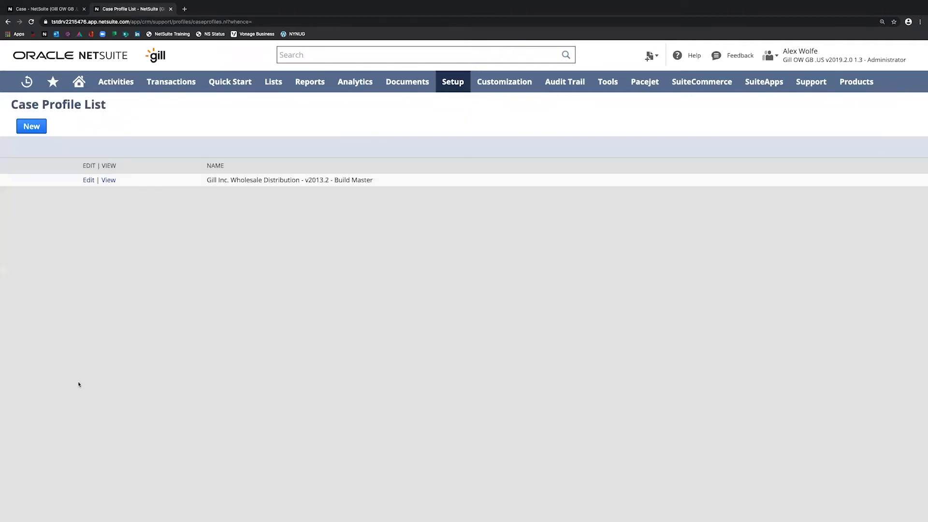
click(41, 127)
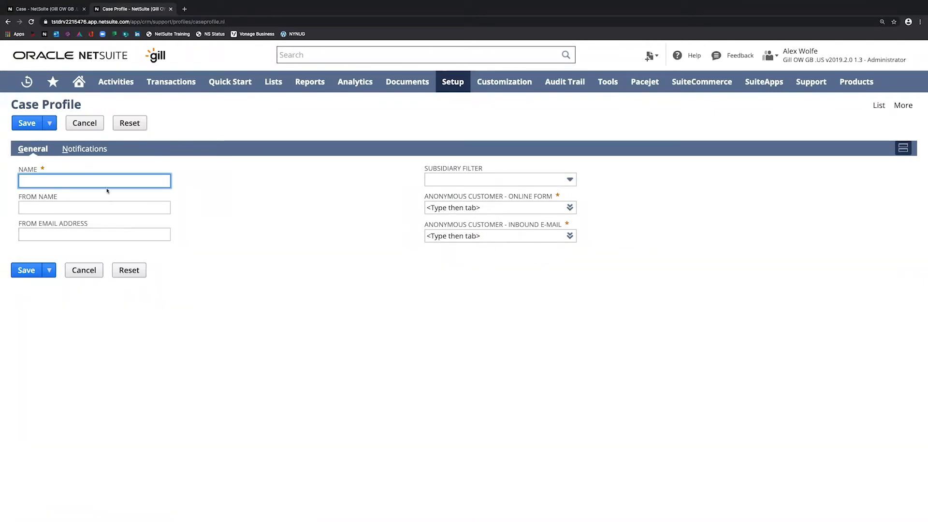
- Name the new profile 'us 2', leaving the sender name and email blank
text(us 2)
click(94, 208)
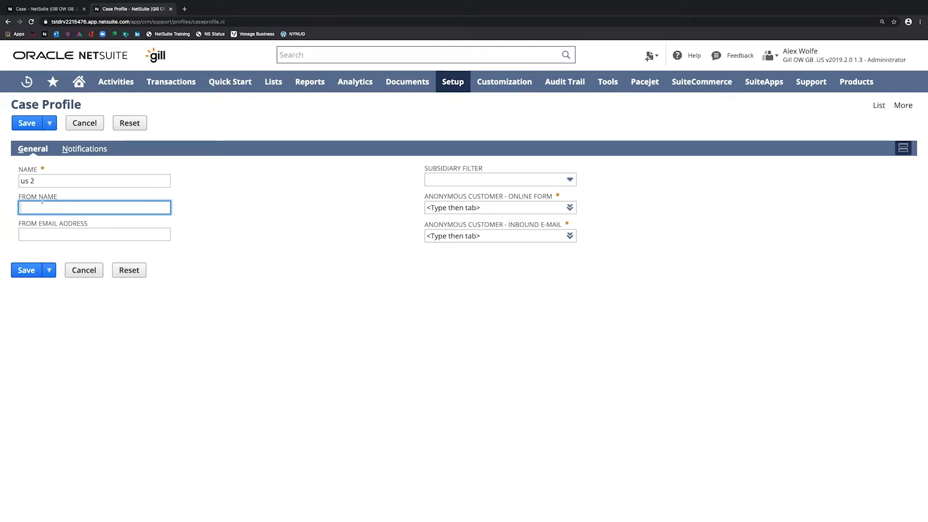
click(56, 234)
click(302, 276)
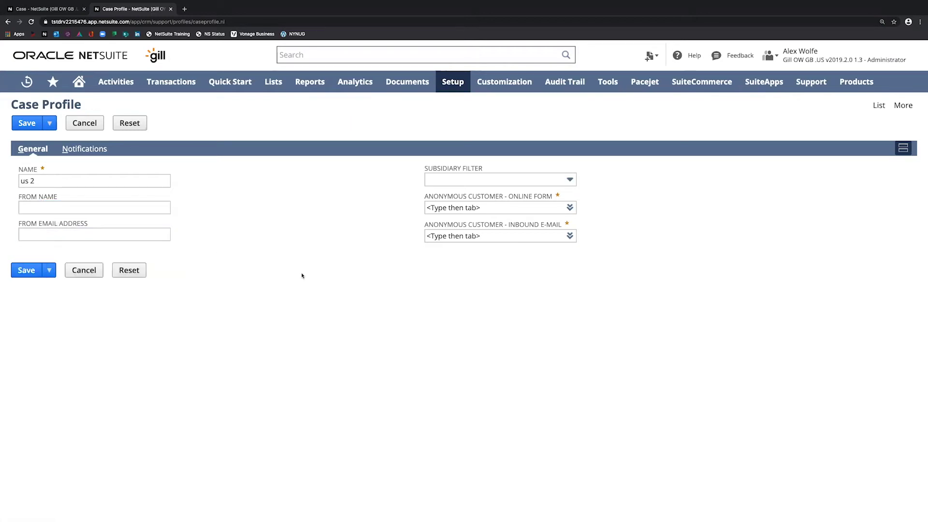
click(485, 179)
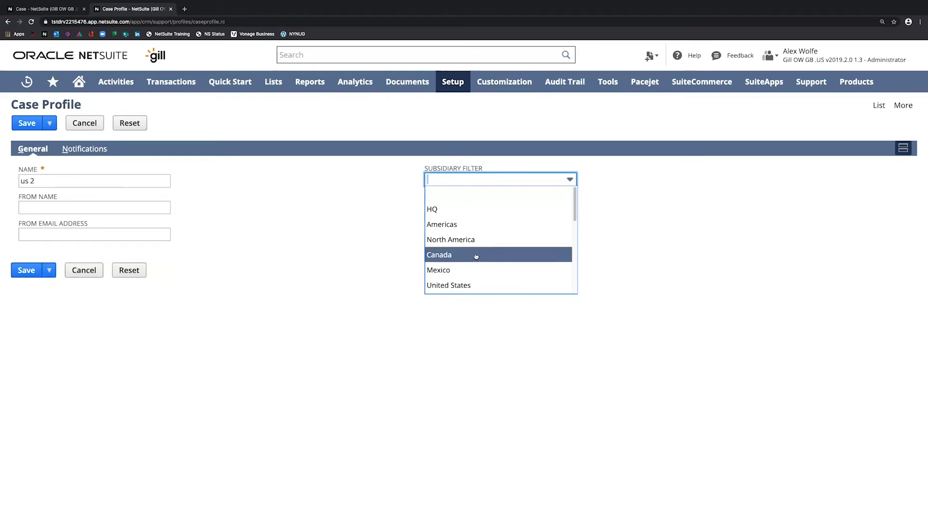
- Filter the us 2 profile to subsidiary US 2, then open case 1175 for editing
scroll(477, 257, down, 3)
click(464, 205)
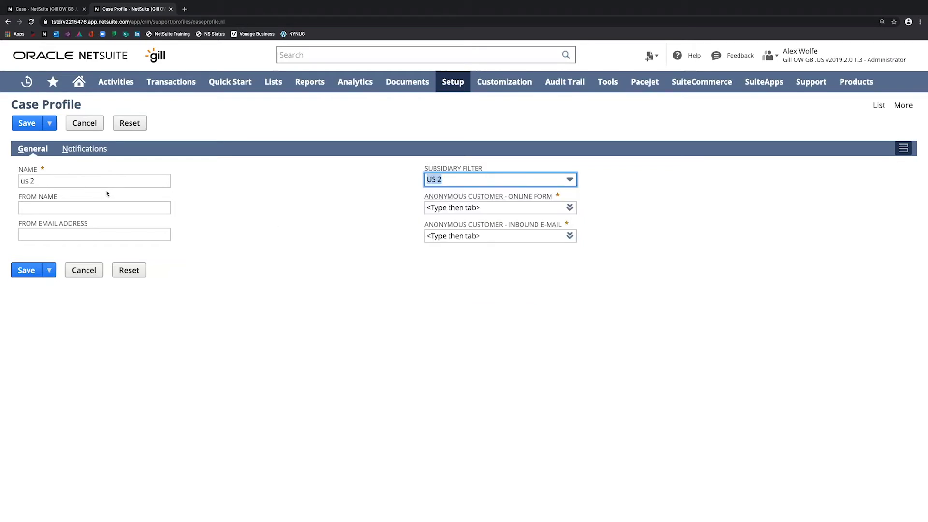
click(390, 242)
mouse_move(554, 210)
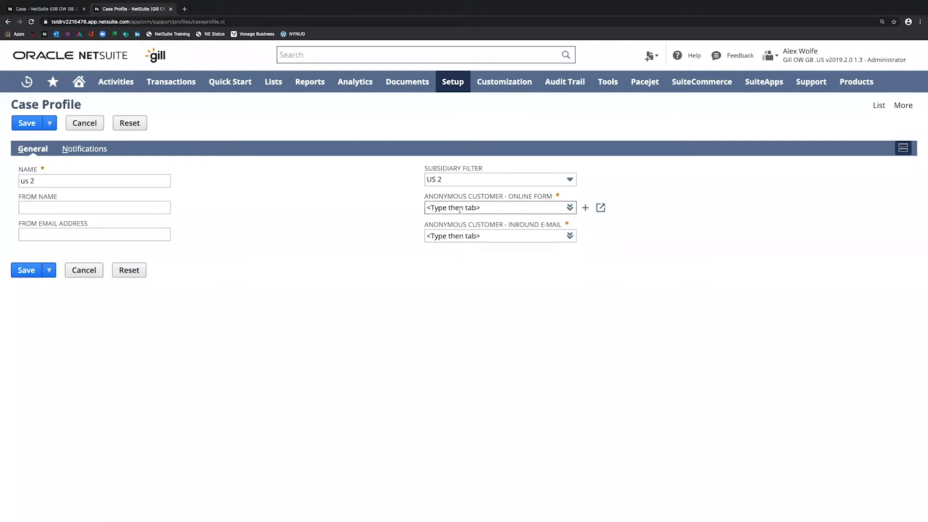
click(490, 208)
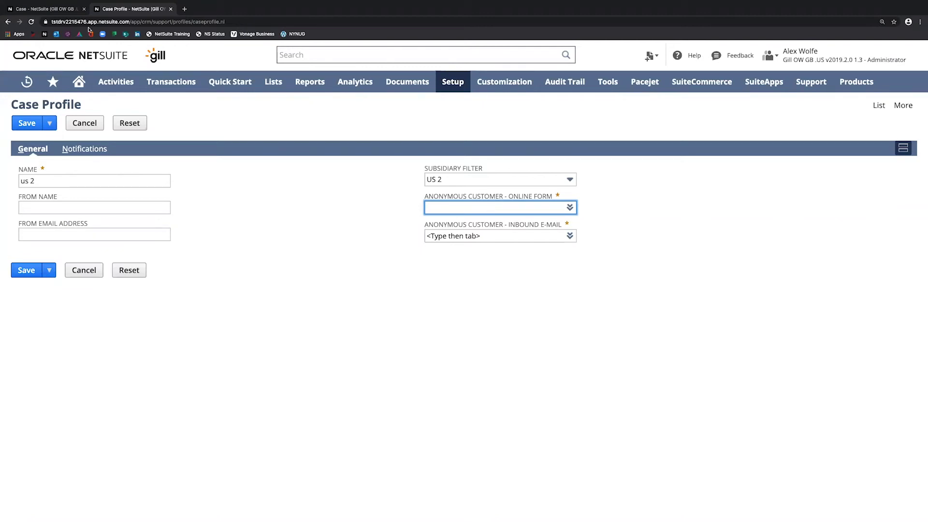
click(43, 9)
click(95, 185)
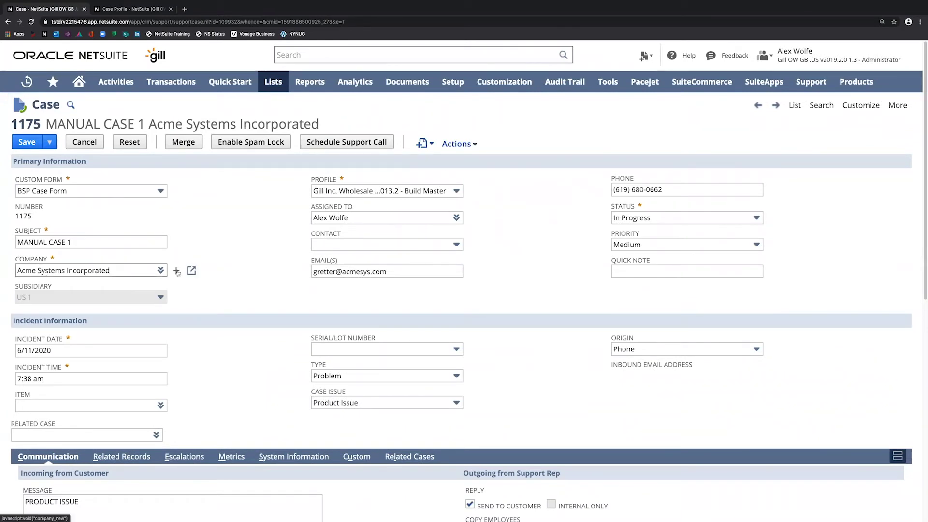
- Discard a new-customer form opened from case 1175 and view the us 2 profile's notification templates
click(176, 270)
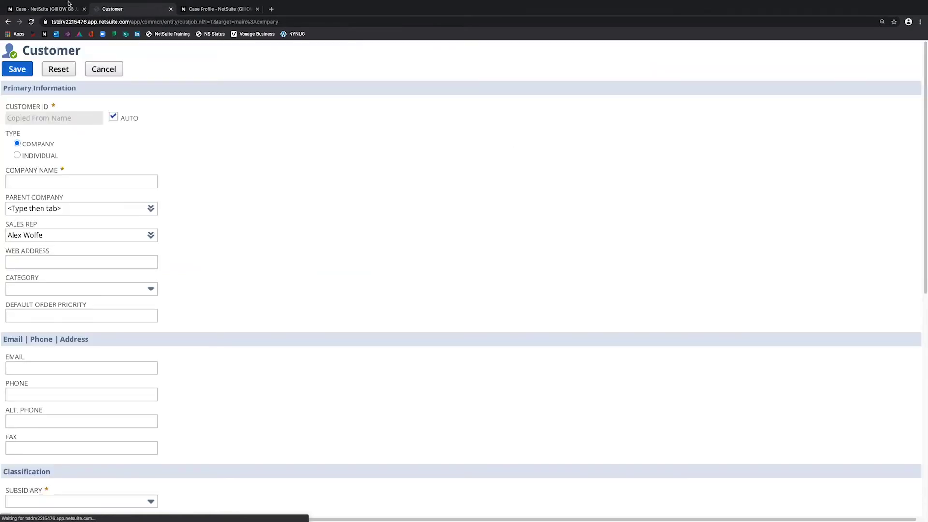
click(44, 9)
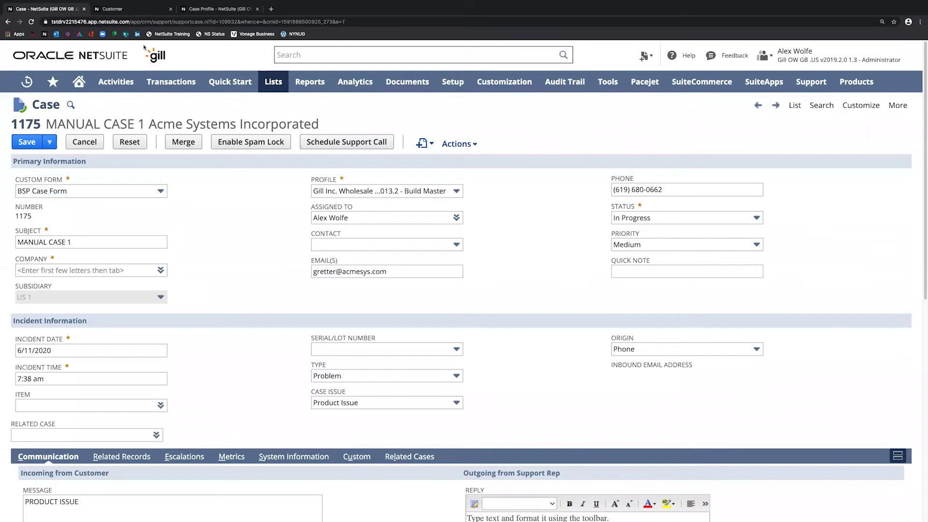
click(143, 10)
click(170, 9)
click(126, 9)
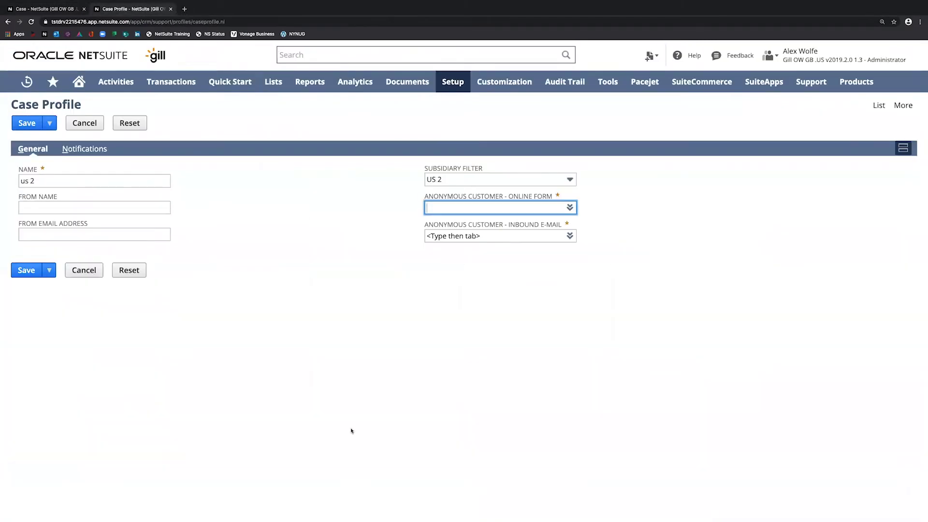
click(88, 150)
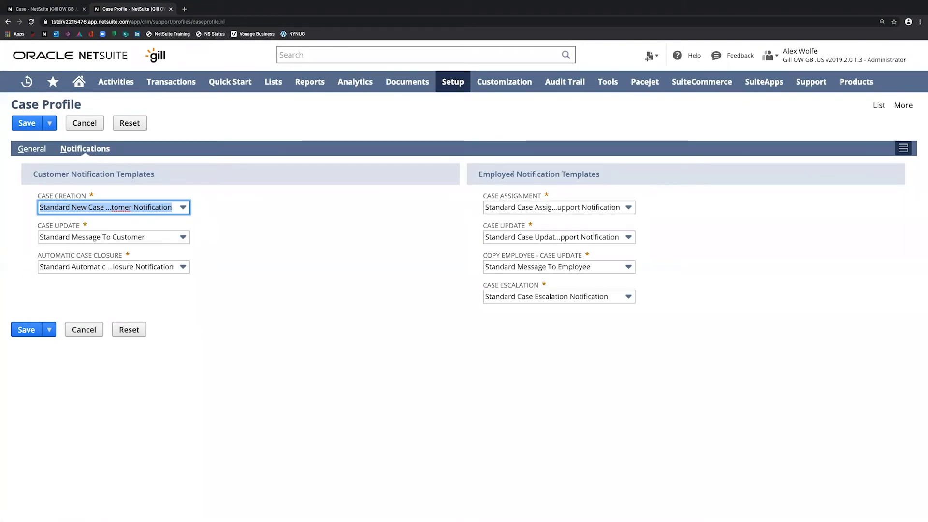
- Inspect the us 2 profile's customer notification templates, then return to its general settings
triple_click(72, 172)
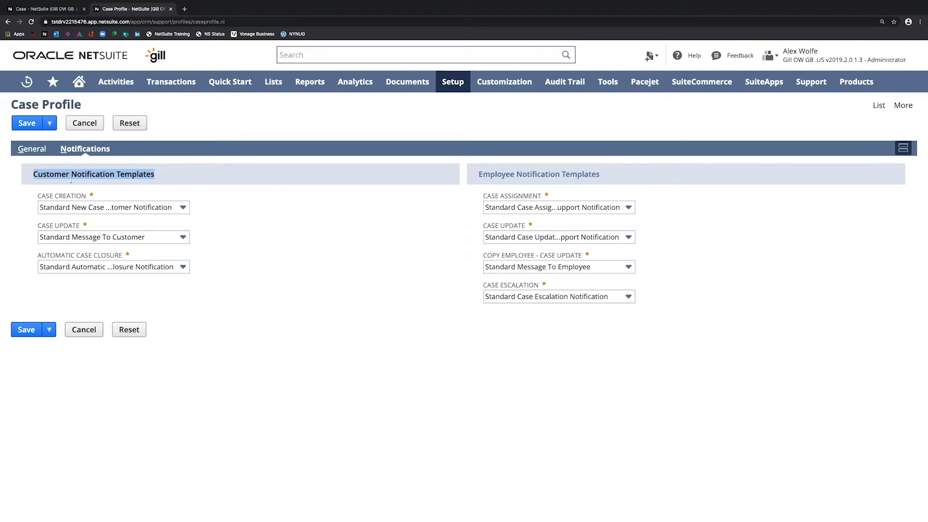
click(38, 150)
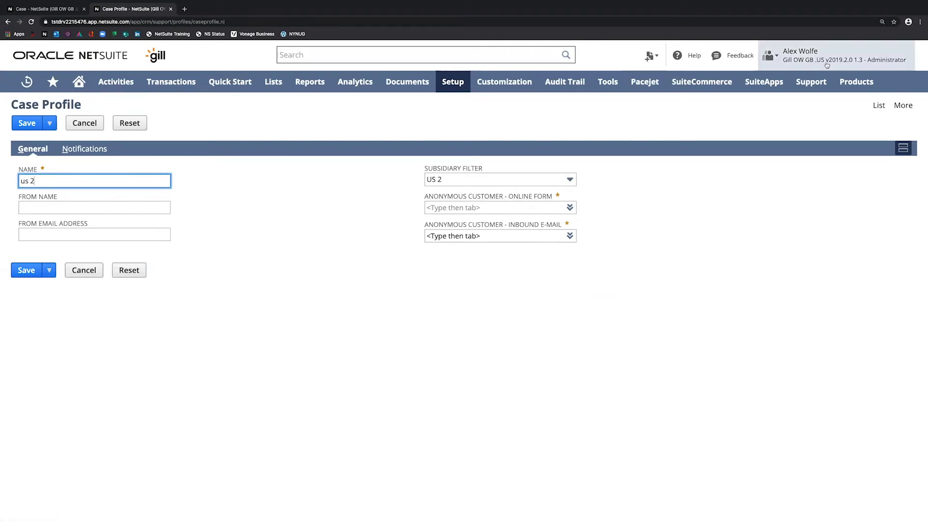
- Abandon the unsaved us 2 profile and view the Build Master profile's notification templates
click(879, 105)
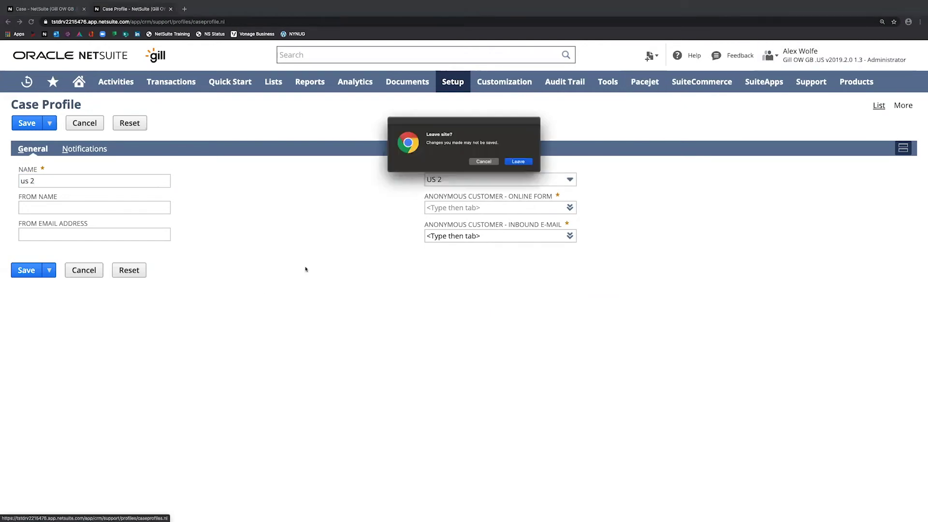
click(518, 163)
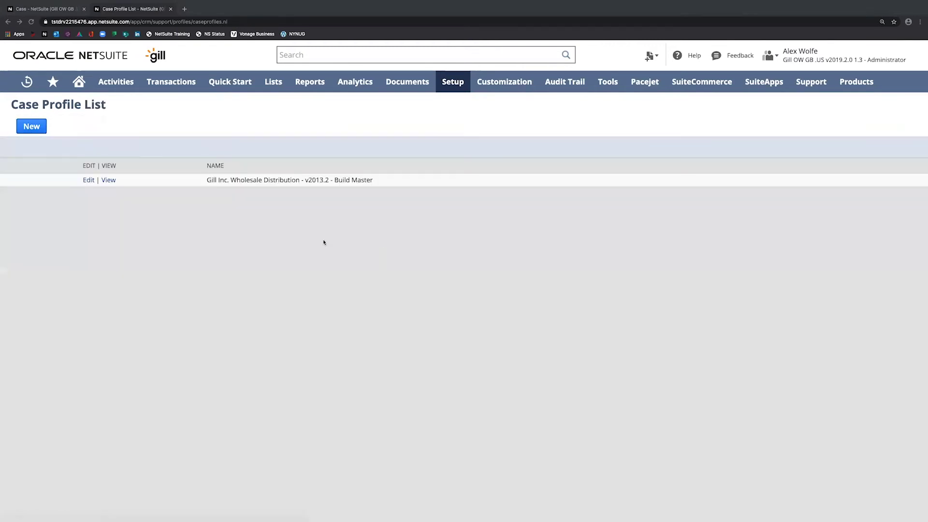
click(108, 181)
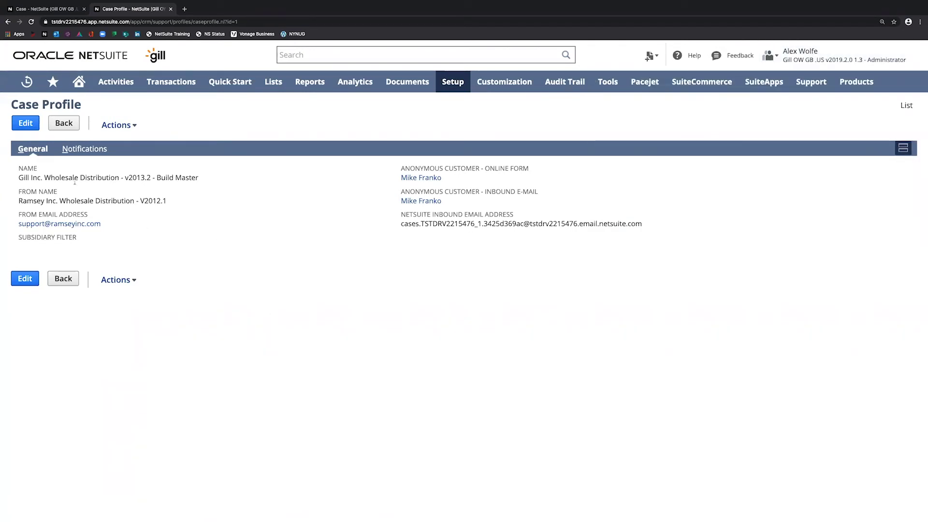
click(93, 150)
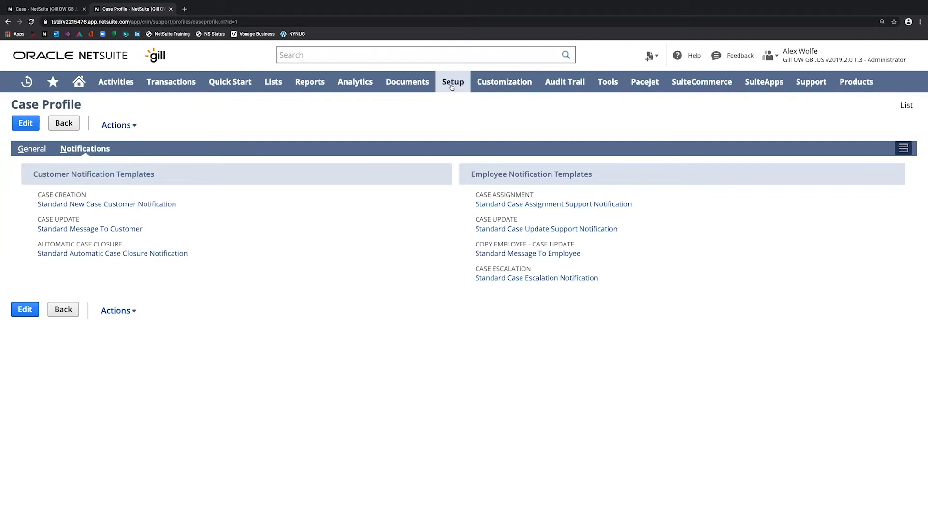
- Open Case Rules and Case Territories in new browser tabs, then show the Case Field Rules list
mouse_move(453, 87)
mouse_move(457, 304)
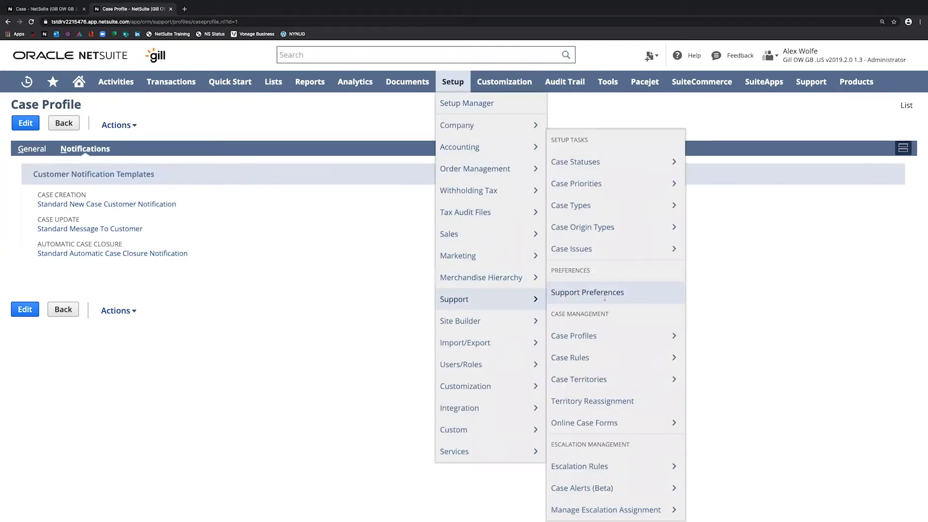
mouse_move(586, 361)
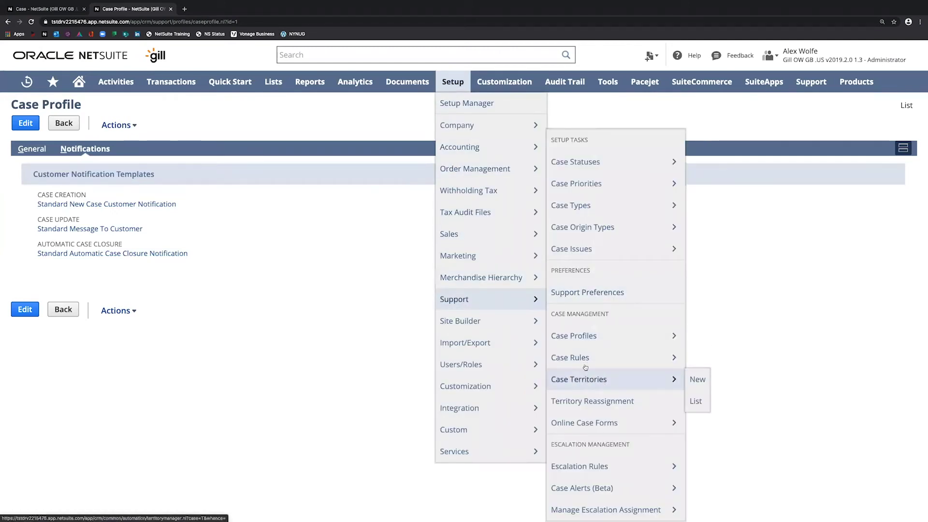
right_click(585, 366)
click(611, 370)
right_click(591, 381)
click(599, 387)
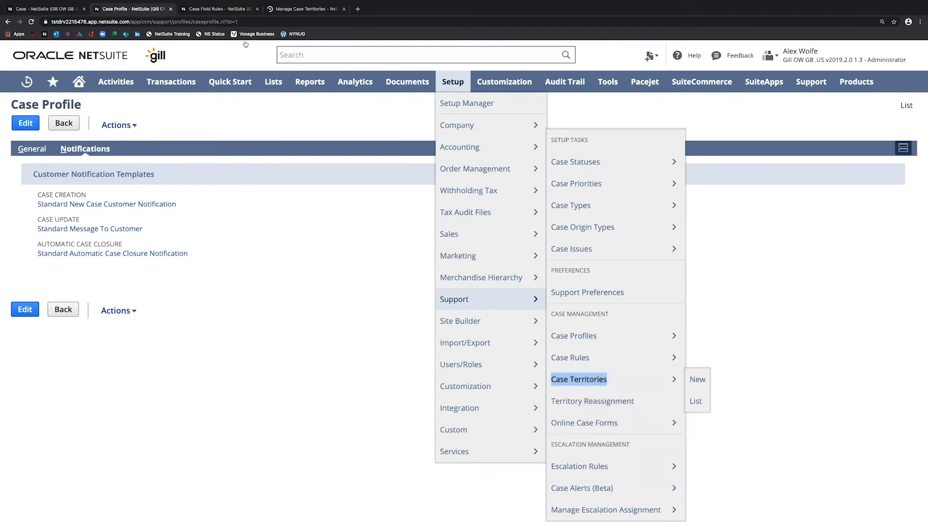
click(220, 9)
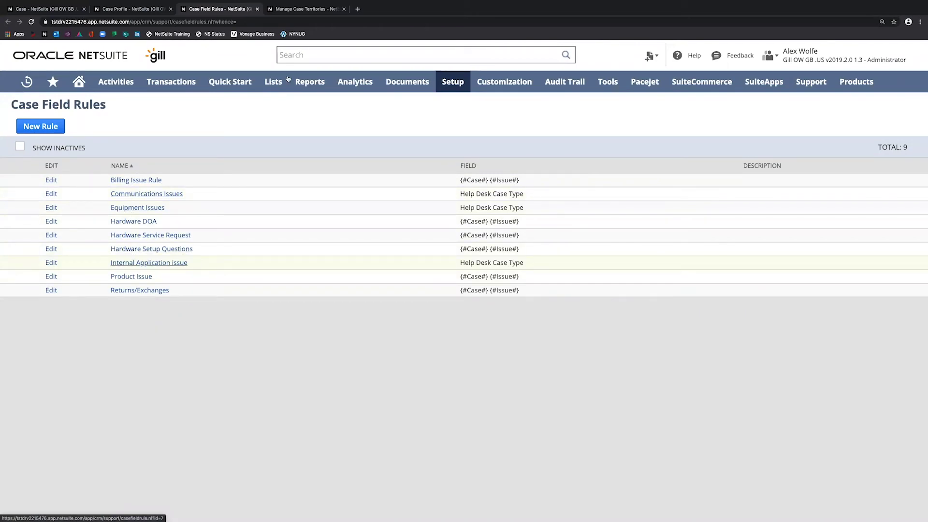
- Open the Product Issue case territory and show its assigned support rep
click(298, 12)
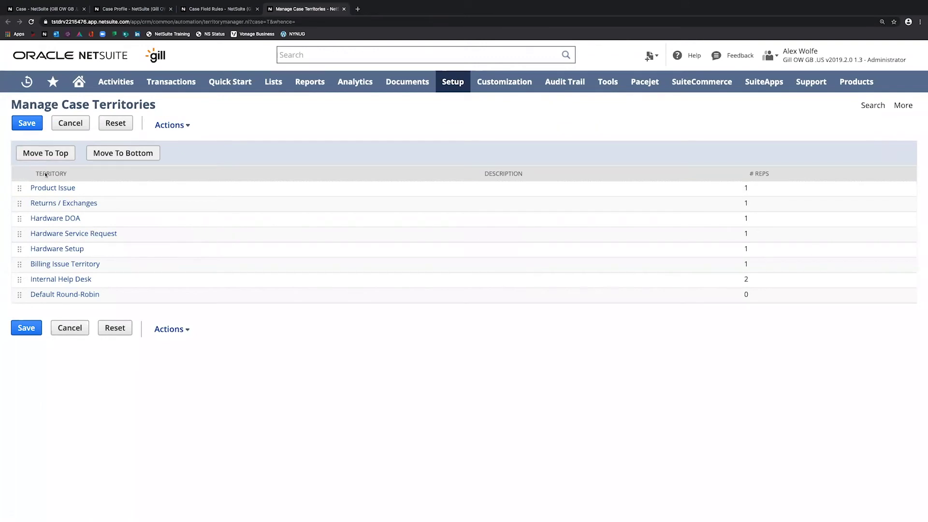
click(45, 189)
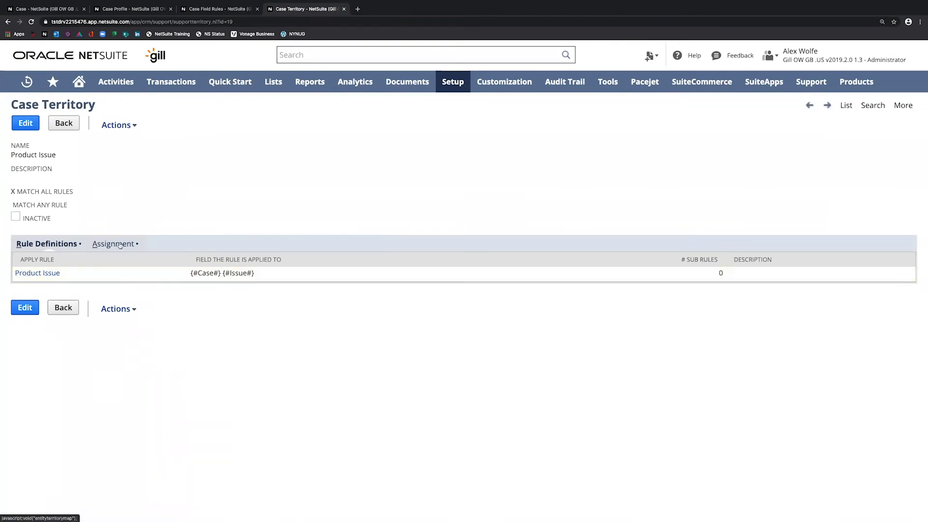
key(alt+a)
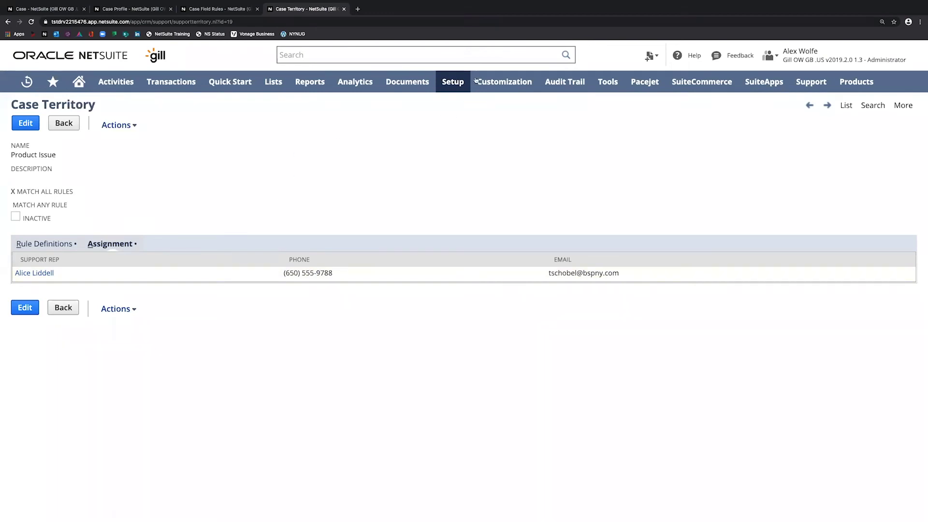
- Go to Setup > Support > Escalation Rules to list High Priority Cases, Product Quality Issue and WISMO
mouse_move(451, 82)
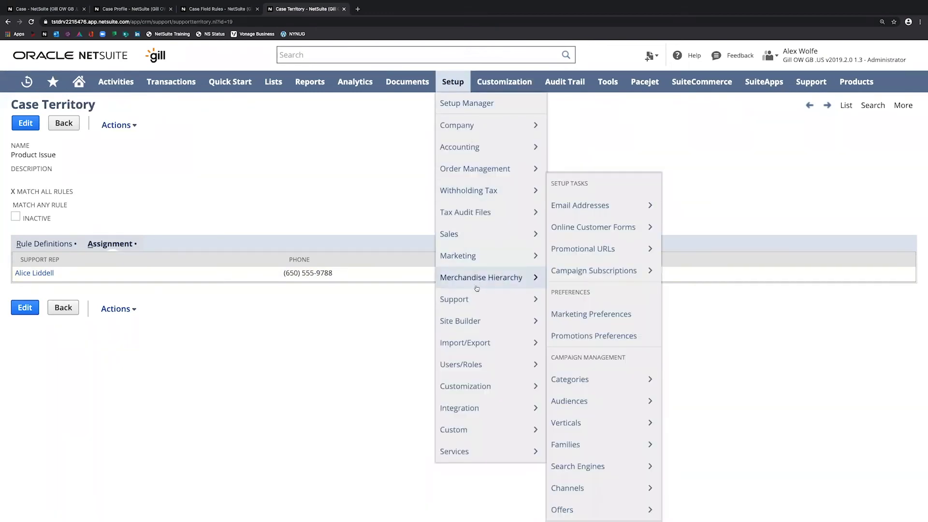
mouse_move(477, 298)
mouse_move(615, 473)
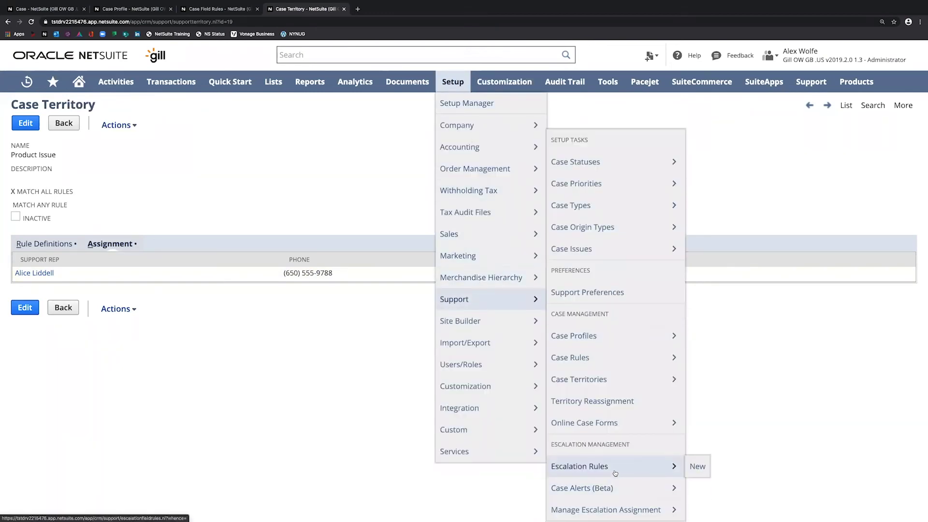
click(615, 473)
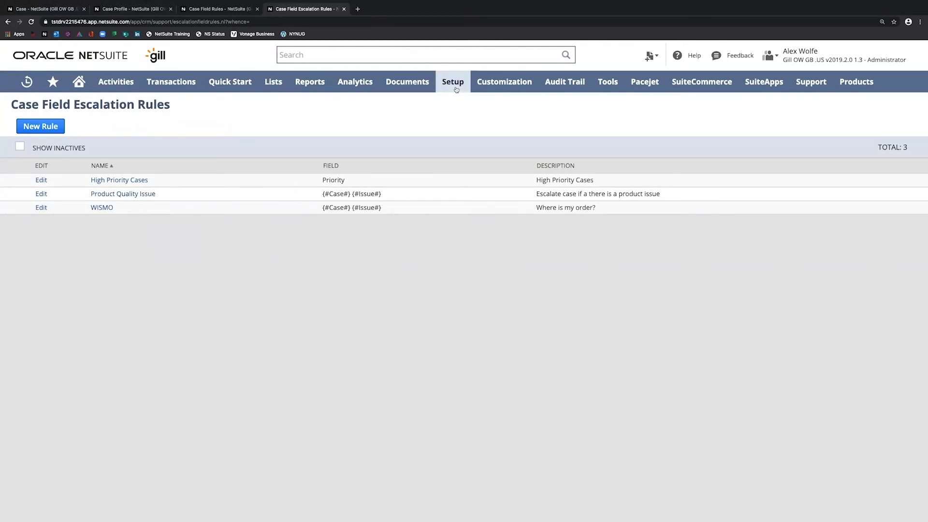
mouse_move(456, 89)
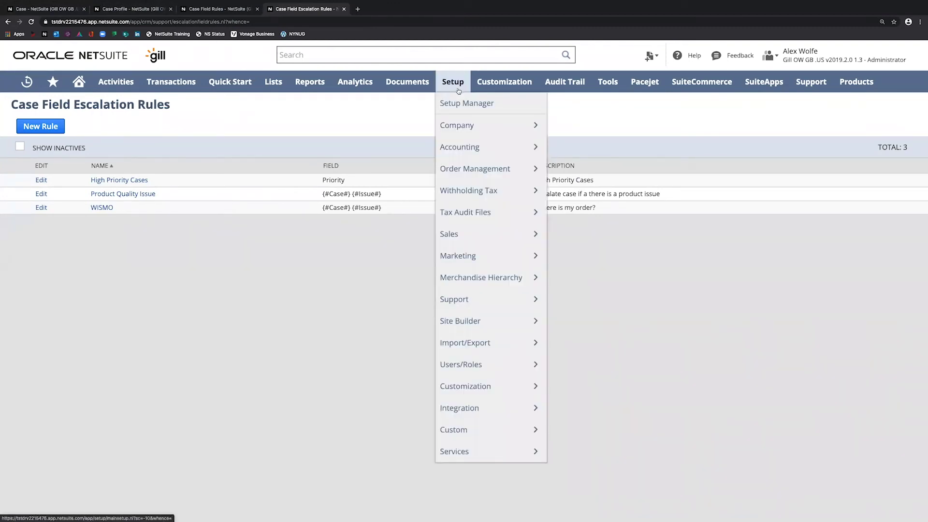
- Copy the inbound NetSuite case address from Support Preferences' Inbound Email settings, then switch to the email draft on the desktop
mouse_move(470, 306)
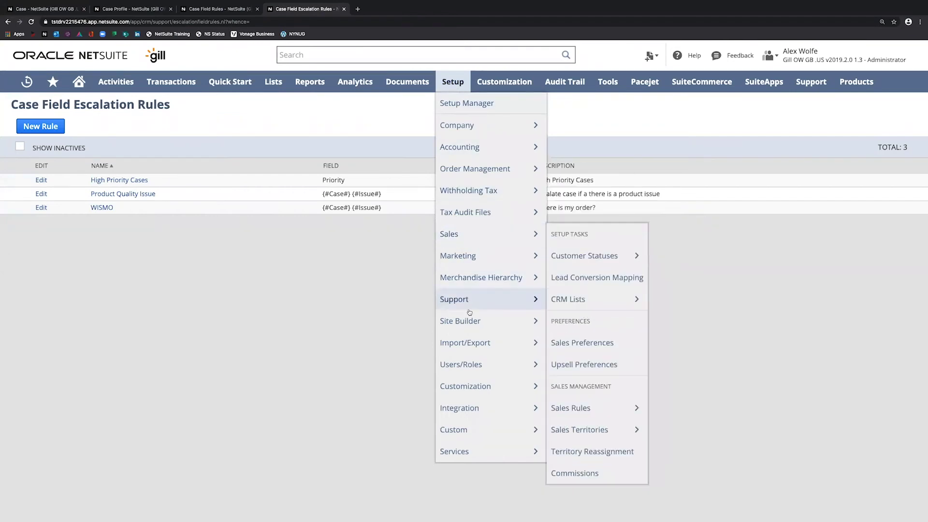
click(598, 294)
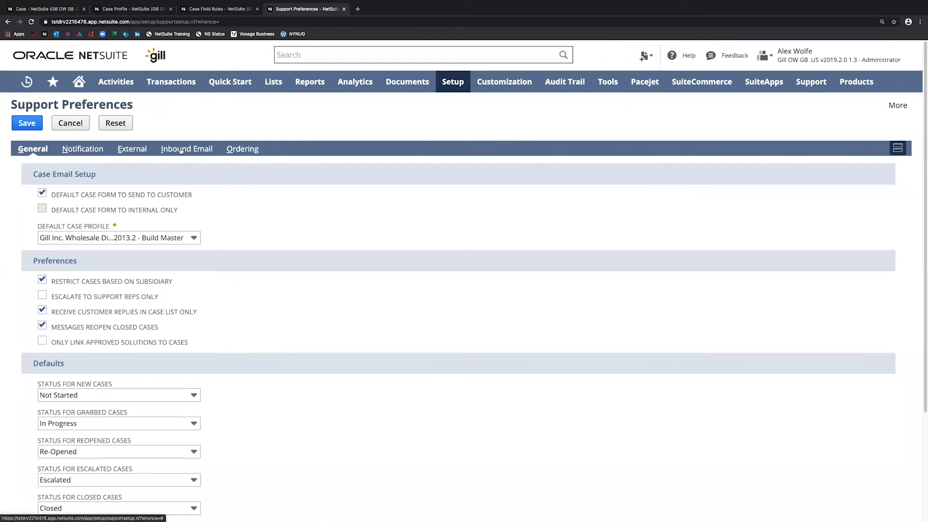
click(181, 151)
triple_click(194, 176)
key(super+c)
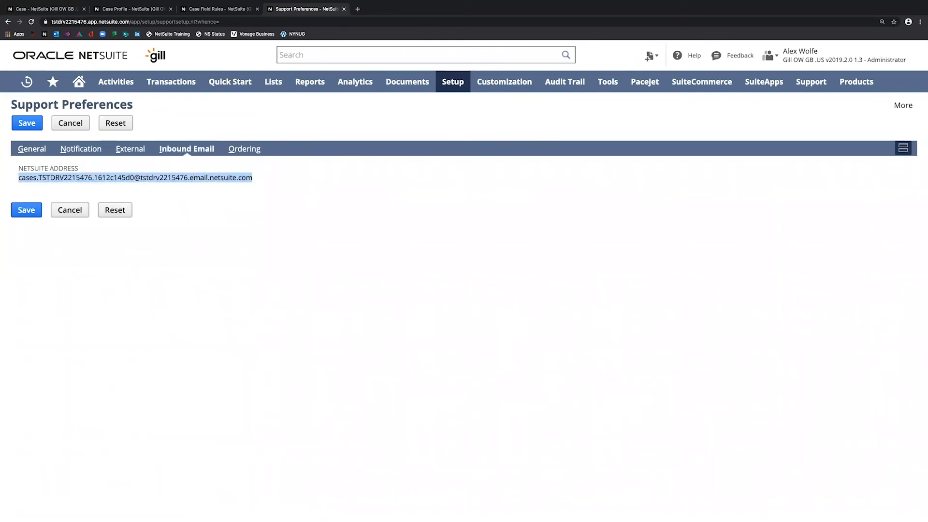
key(super+Tab)
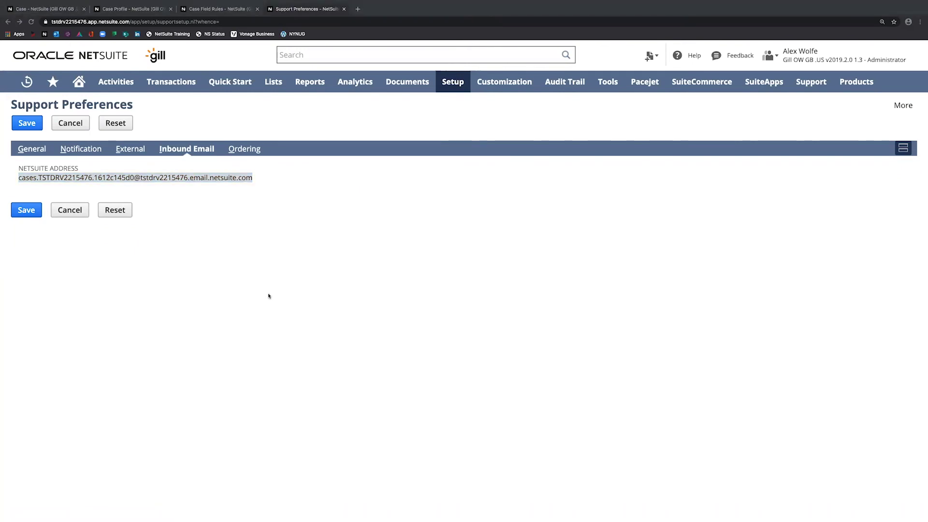
key(ctrl+Left)
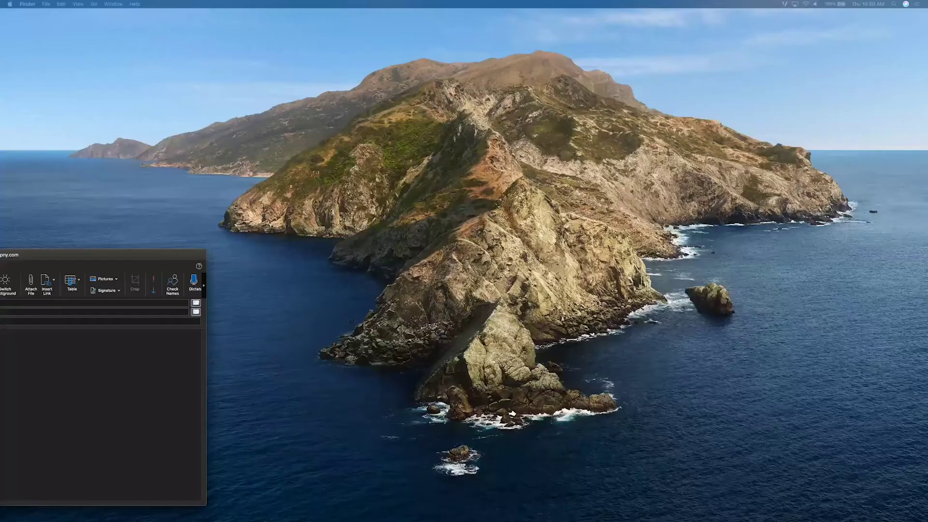
- Email the case address with subject 'EMAIL CASE 1' and body 'PRODUCT ISSUE', then return to NetSuite
key(super+v)
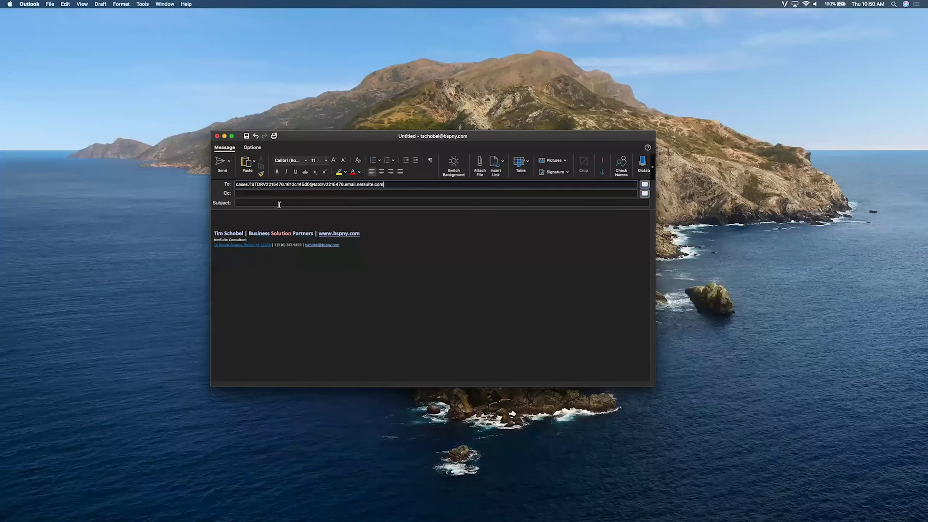
click(282, 202)
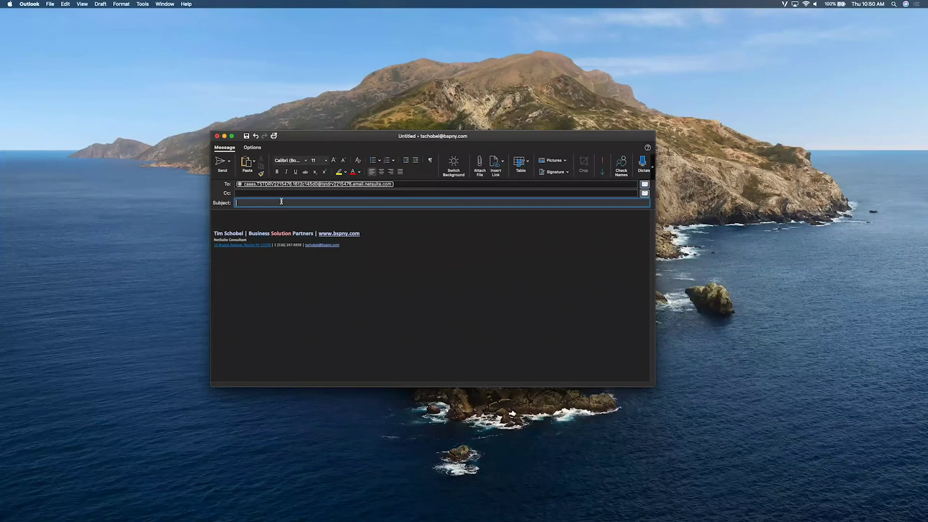
text(EMAIL CASE 1)
key(Tab)
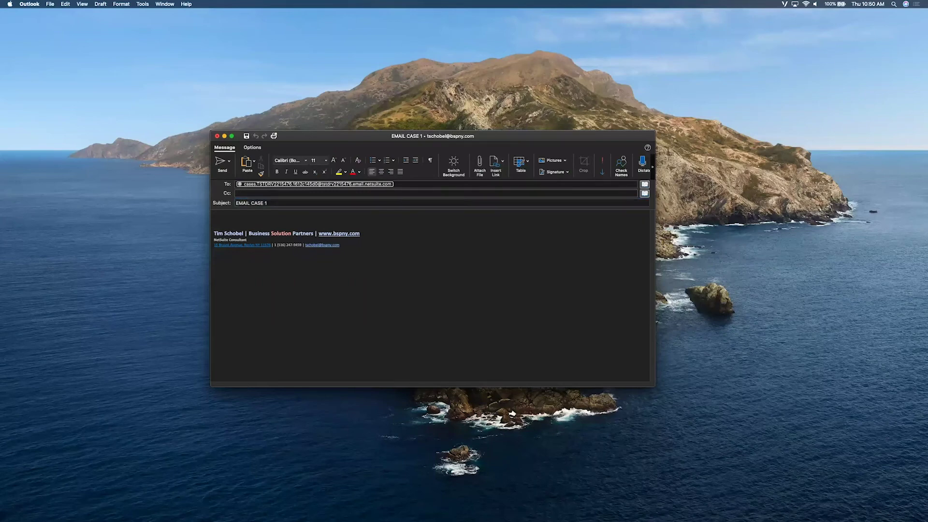
text(PRODUCT ISSUE)
click(220, 162)
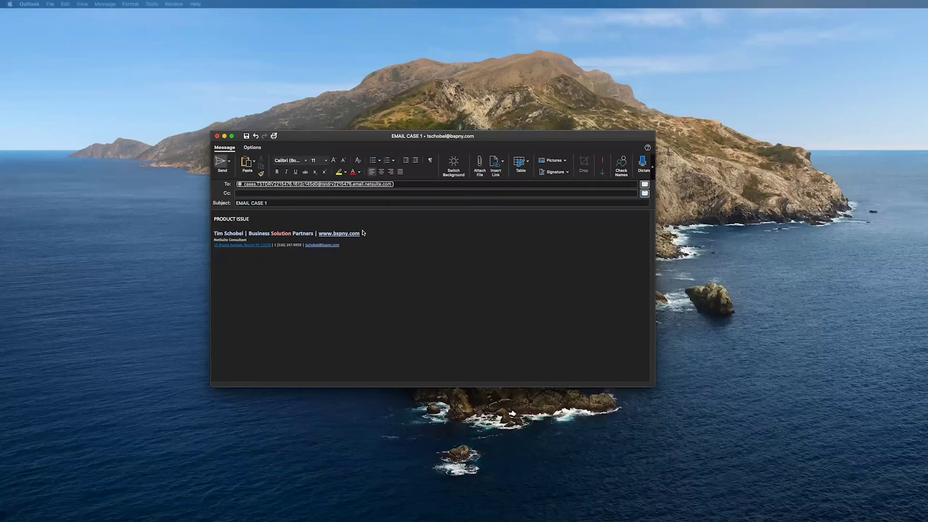
key(ctrl+Right)
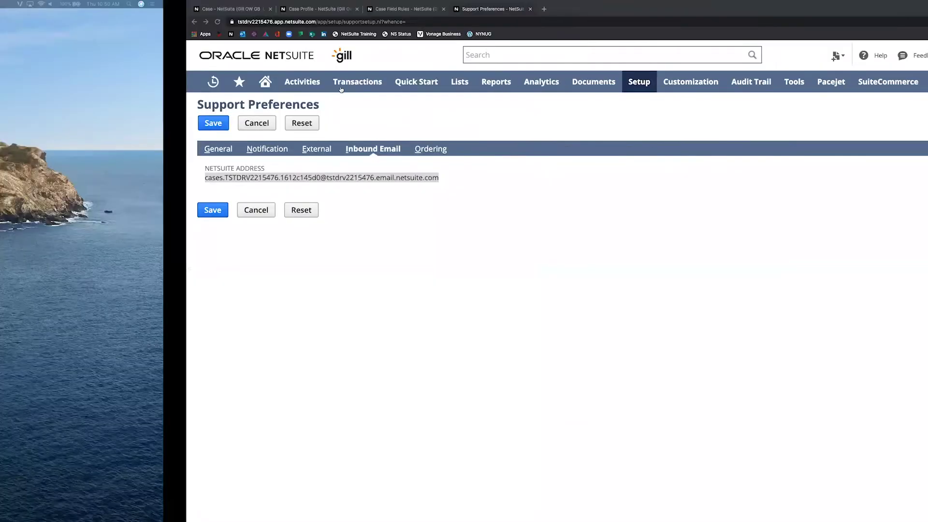
- Grab case 1176 'EMAIL CASE 1' from the Cases list and select its inbound email address
mouse_move(282, 85)
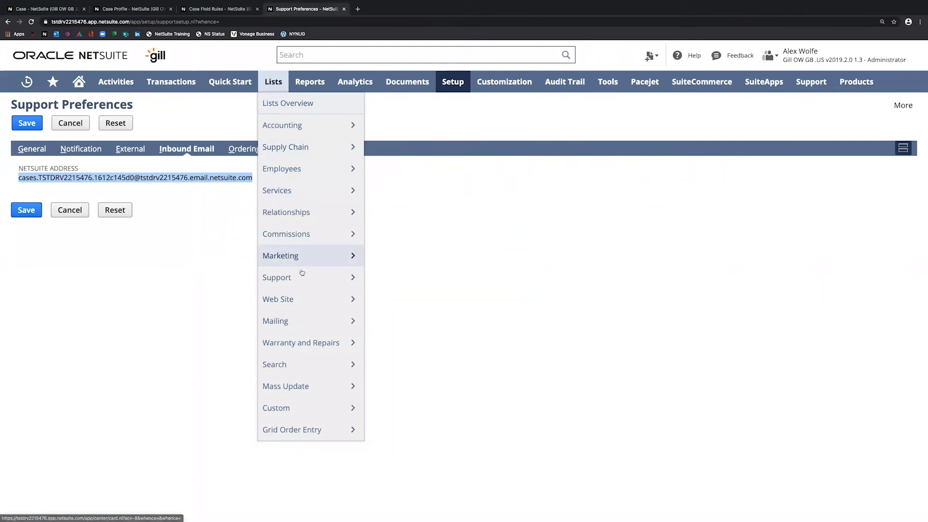
mouse_move(326, 281)
click(385, 285)
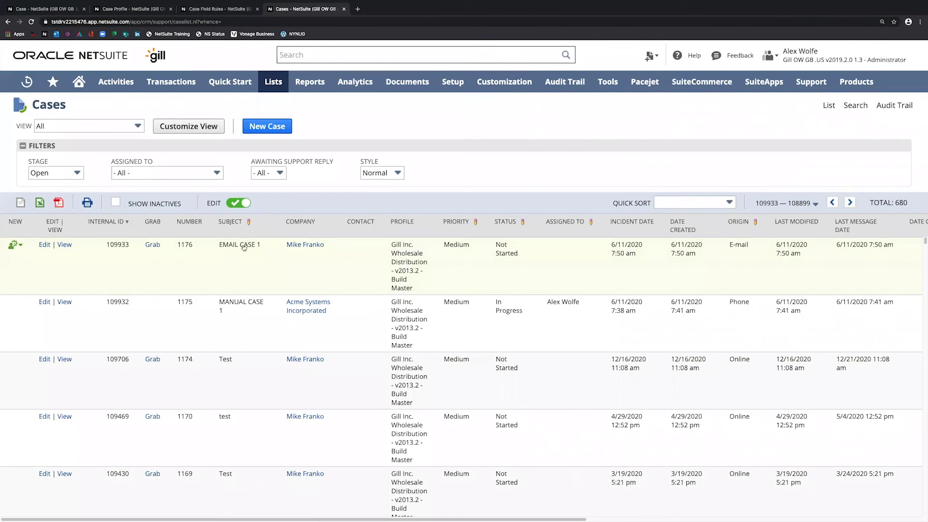
mouse_move(244, 247)
click(152, 245)
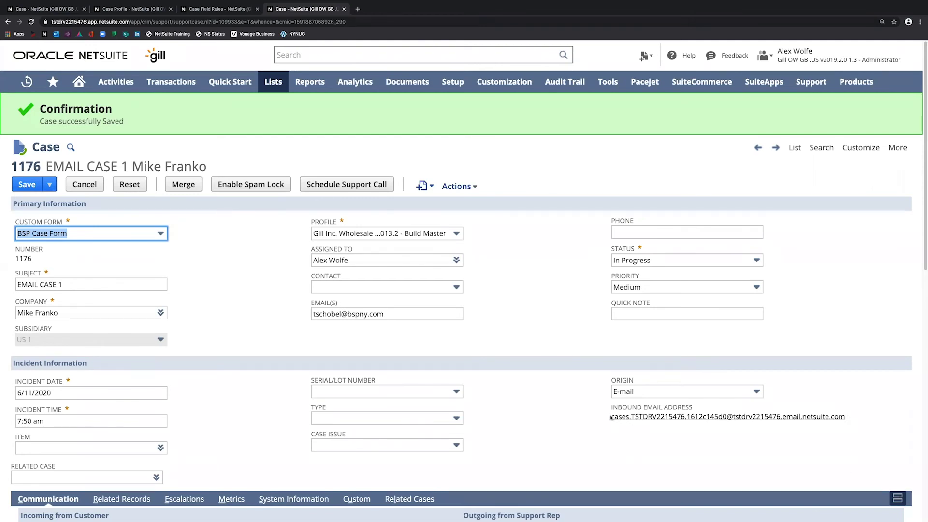
drag(611, 421, 870, 433)
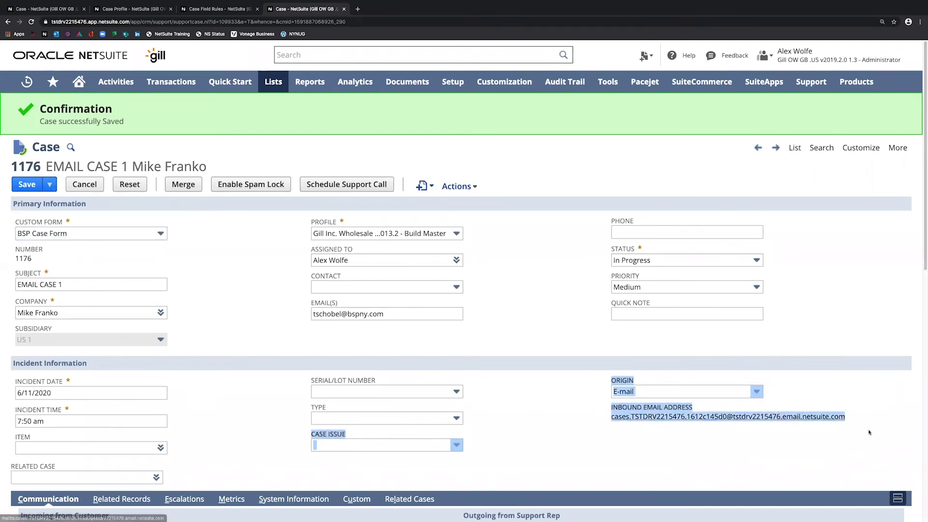
click(818, 476)
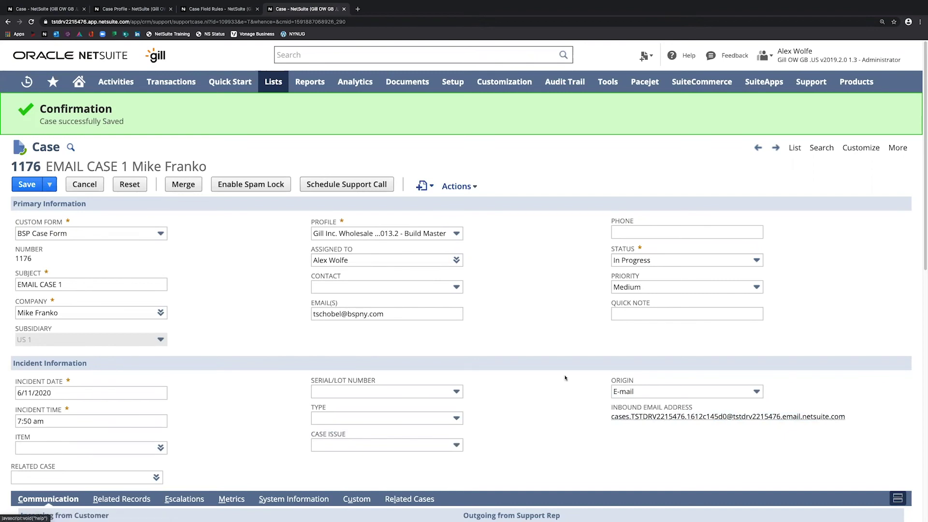
- Open the Online Support Form record from the Online Case Forms list
mouse_move(456, 83)
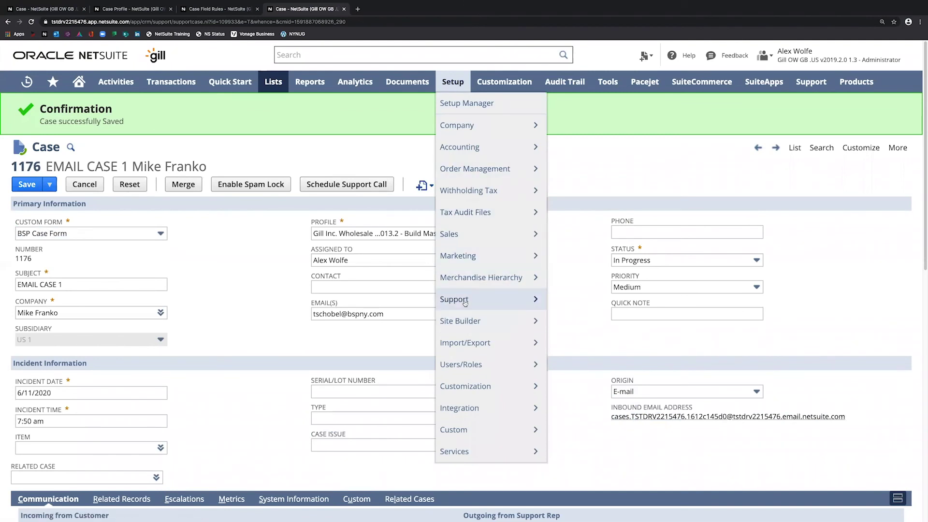
mouse_move(467, 302)
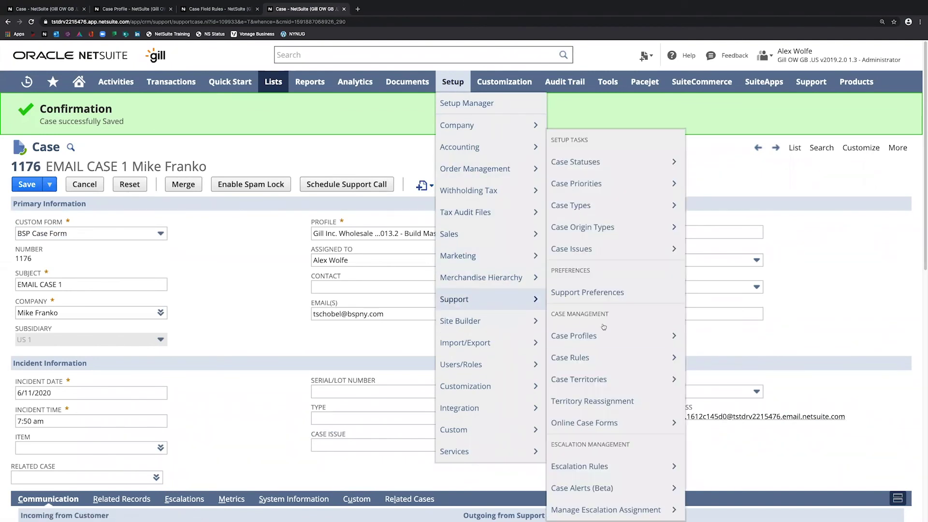
click(605, 427)
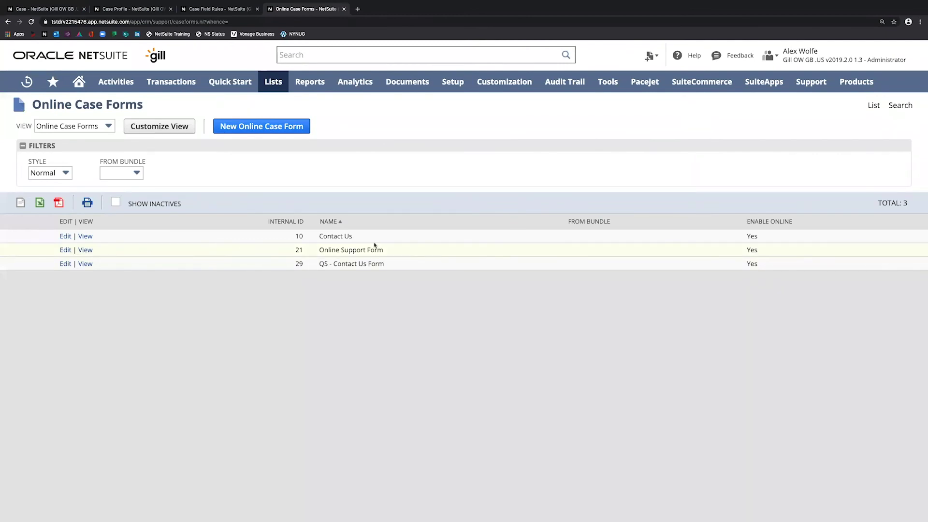
click(85, 251)
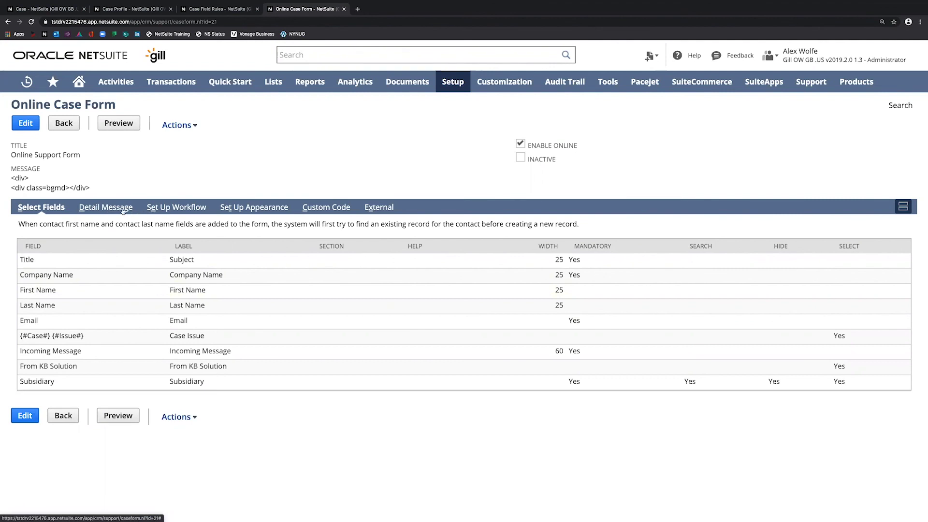
- Step through the form's Detail Message, Workflow, Appearance and Custom Code subtabs to External
click(123, 212)
click(184, 208)
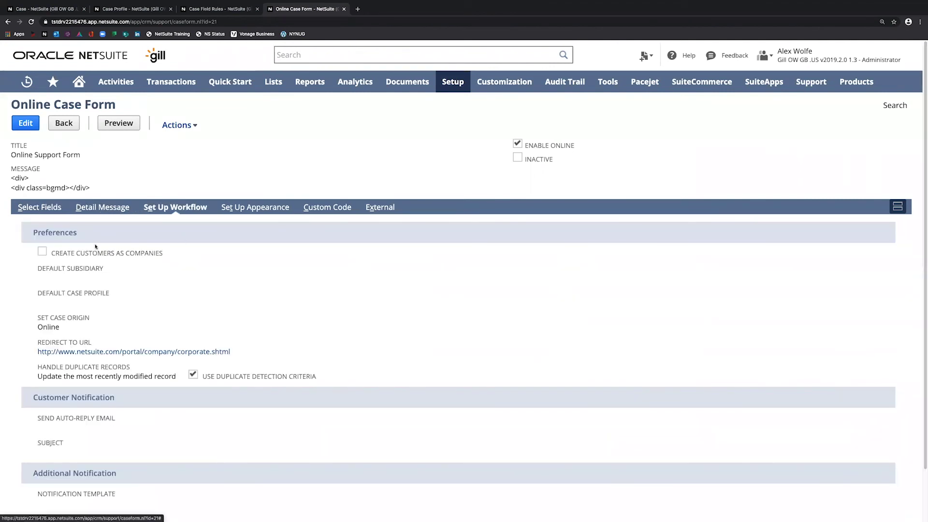
scroll(284, 255, down, 1)
scroll(284, 254, down, 2)
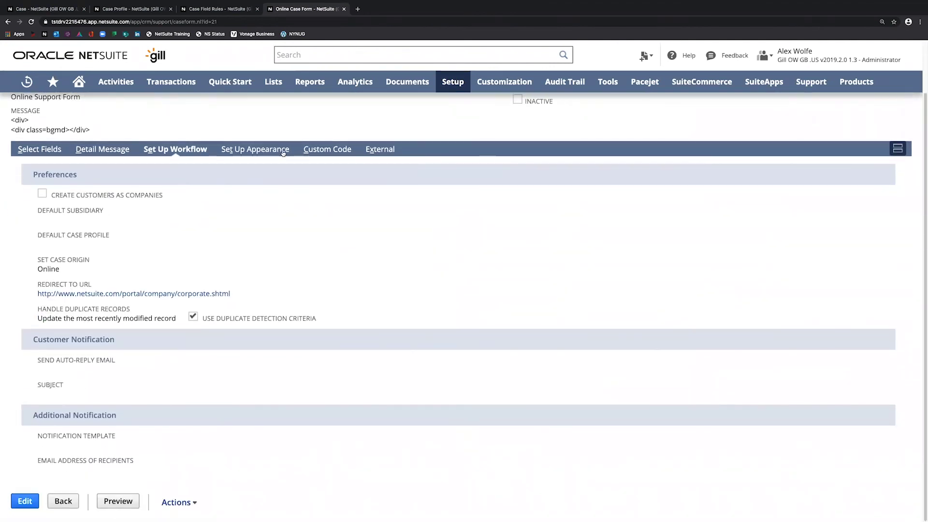
click(282, 151)
click(327, 209)
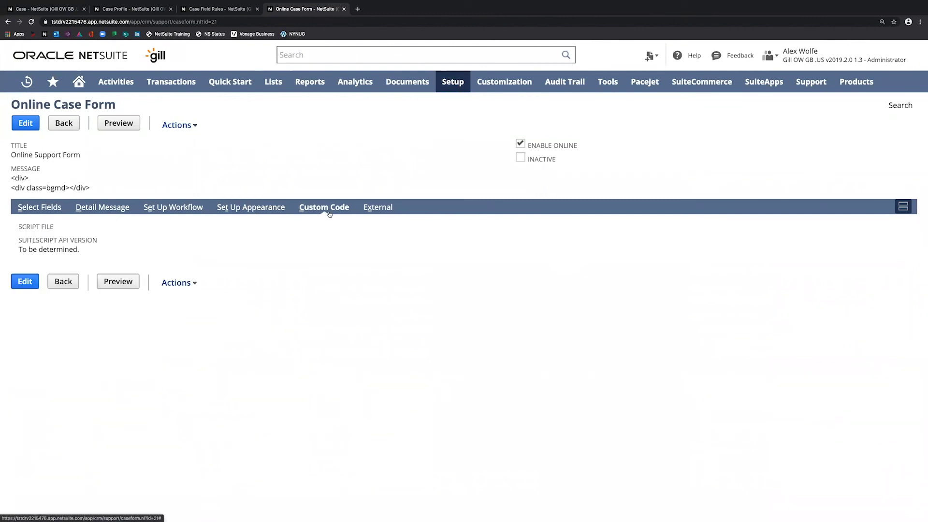
click(377, 207)
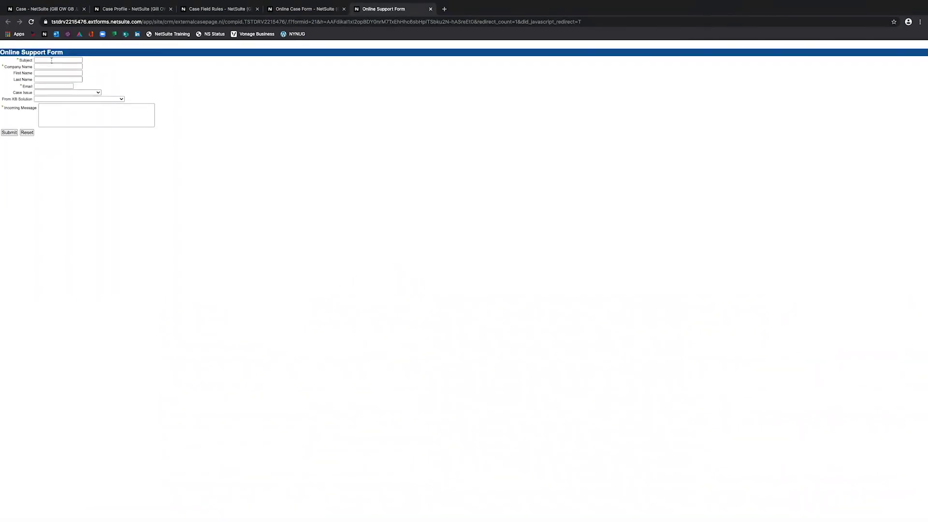
- Zoom the online support form page in three levels
click(920, 21)
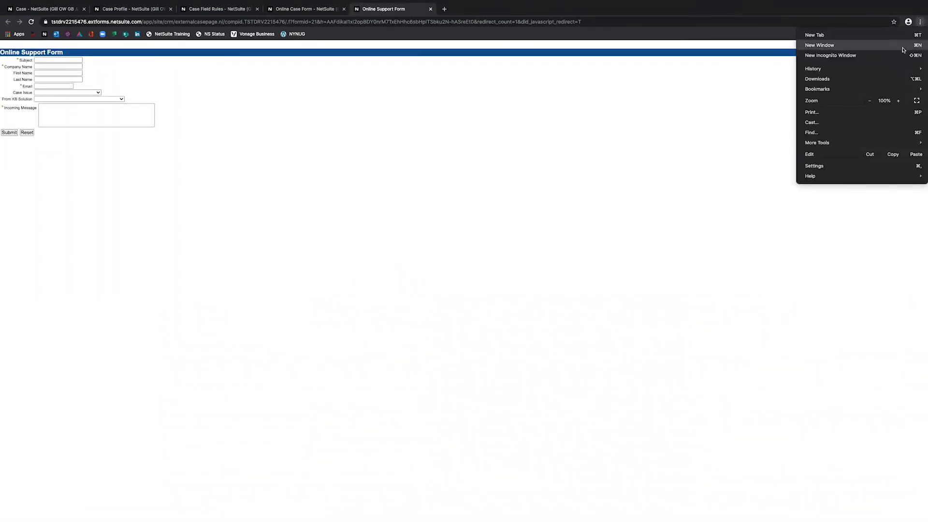
click(901, 101)
click(901, 101)
click(900, 101)
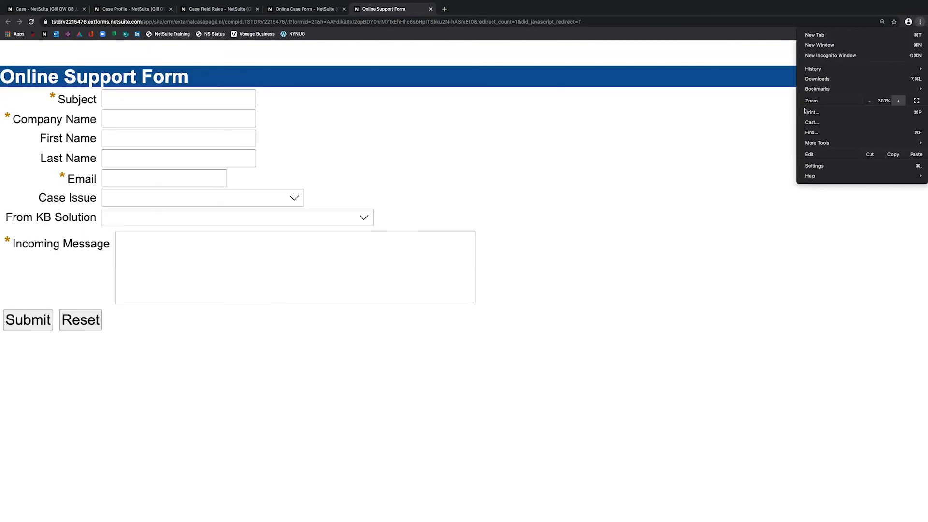
click(181, 100)
- Fill in subject 'ONLINE CASE FORM 1', company ACME, the contact's name and email address
click(180, 101)
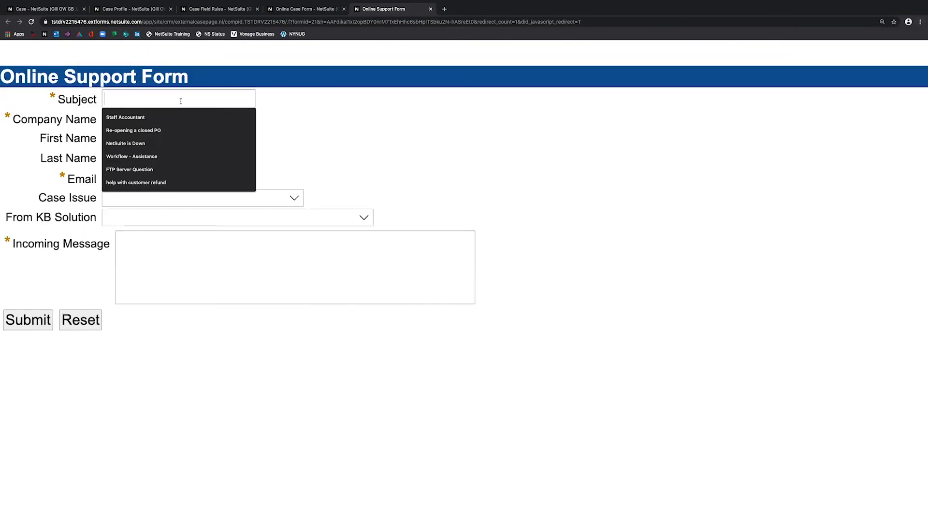
text(ONLINE CASE FORM 1)
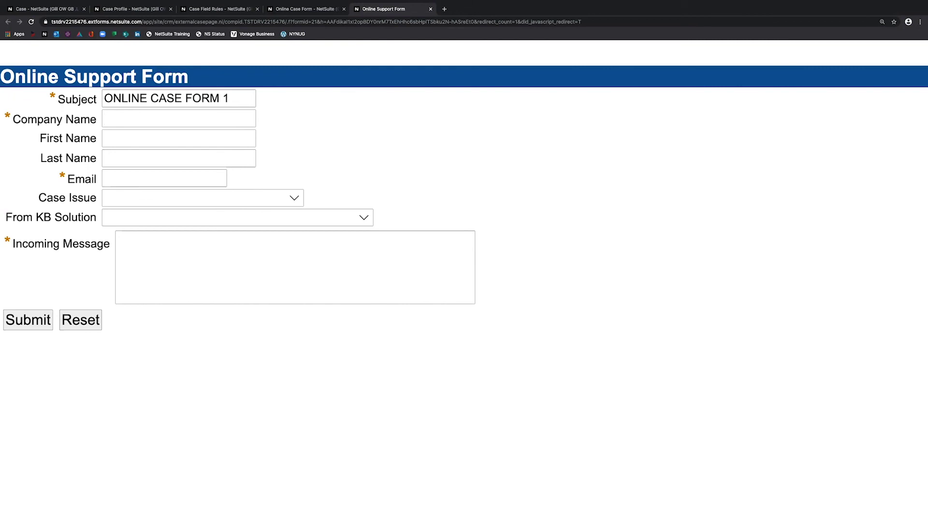
text(ACME)
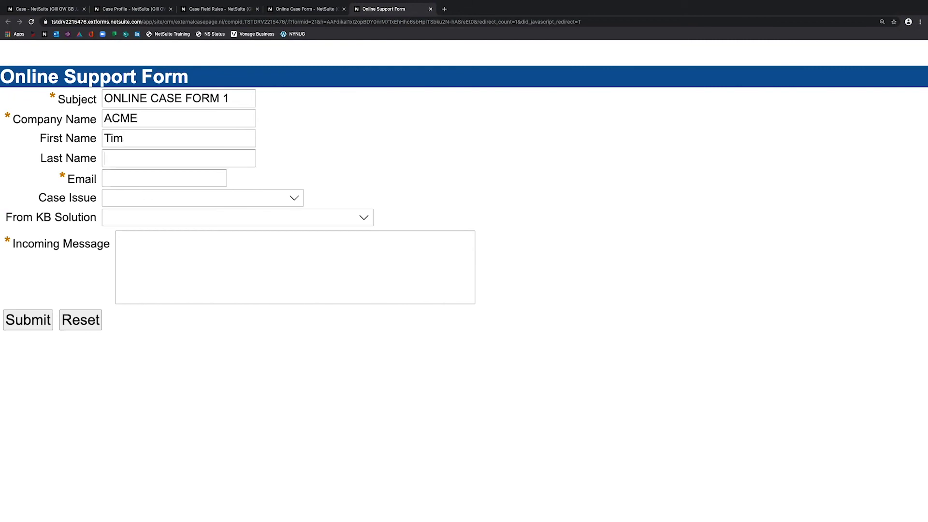
key(Tab)
text(tschob)
key(Down)
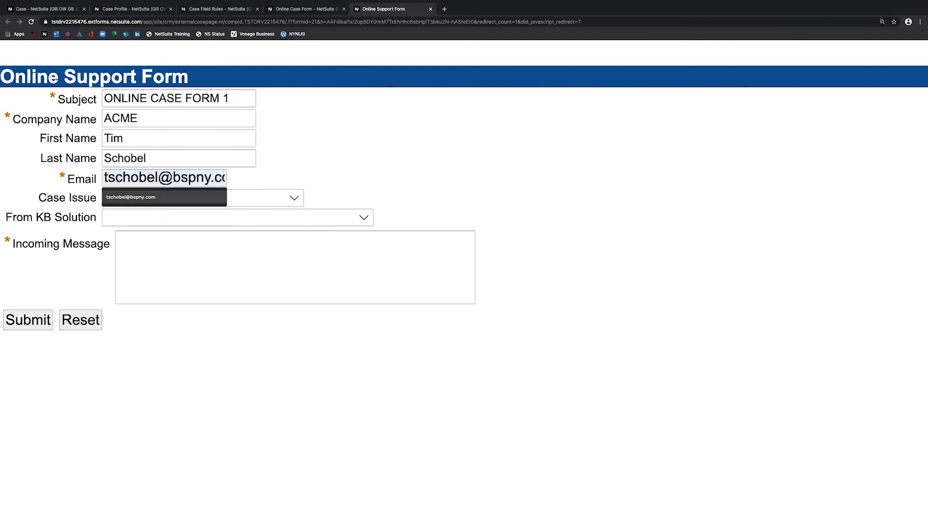
key(Return)
- Leave Case Issue blank, enter message 'PRODUCT ISSUE', and submit the form
click(203, 194)
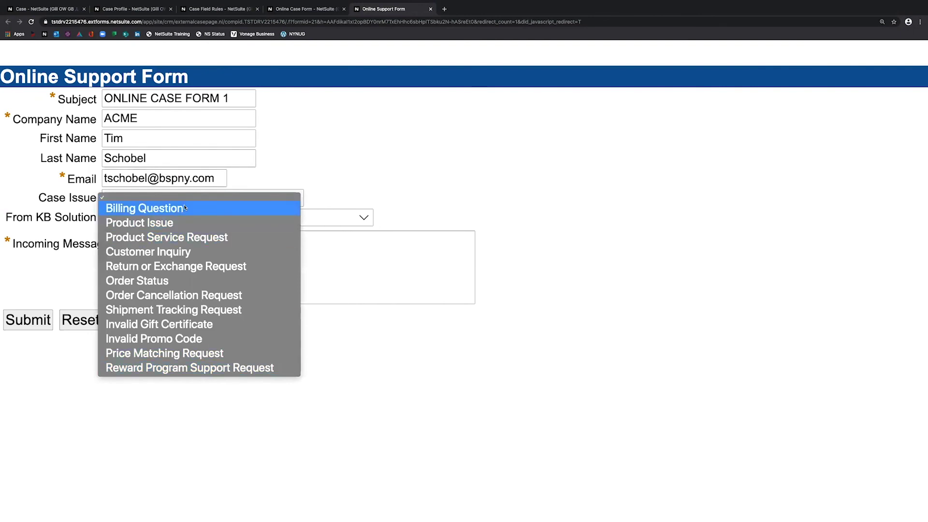
click(210, 199)
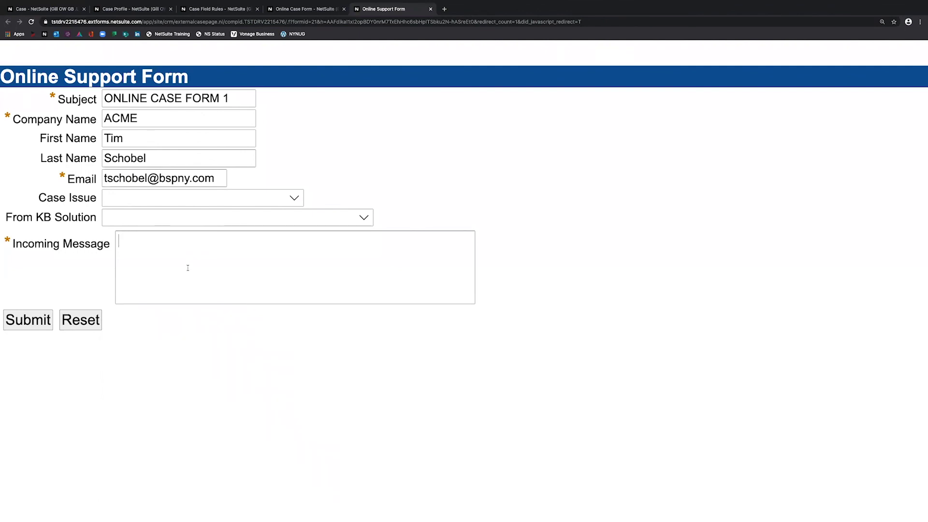
text(PRODUCT ISSUE)
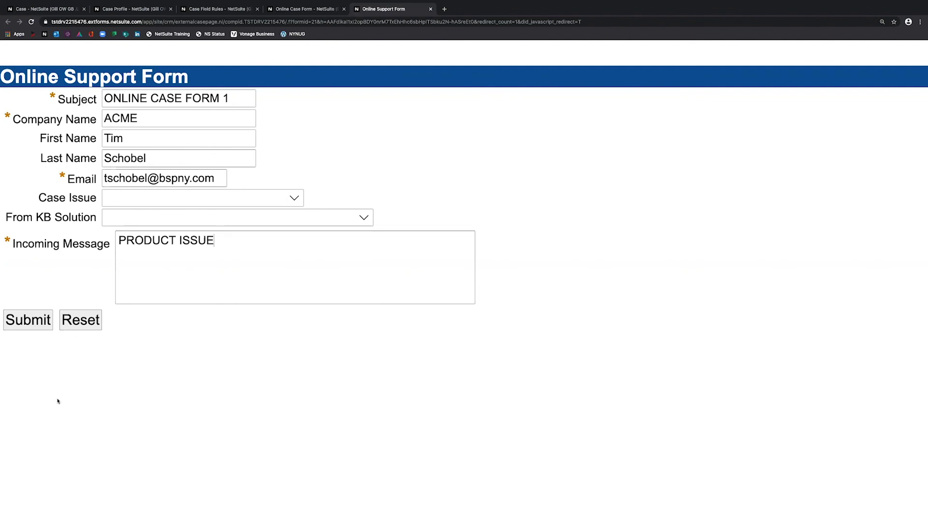
click(28, 320)
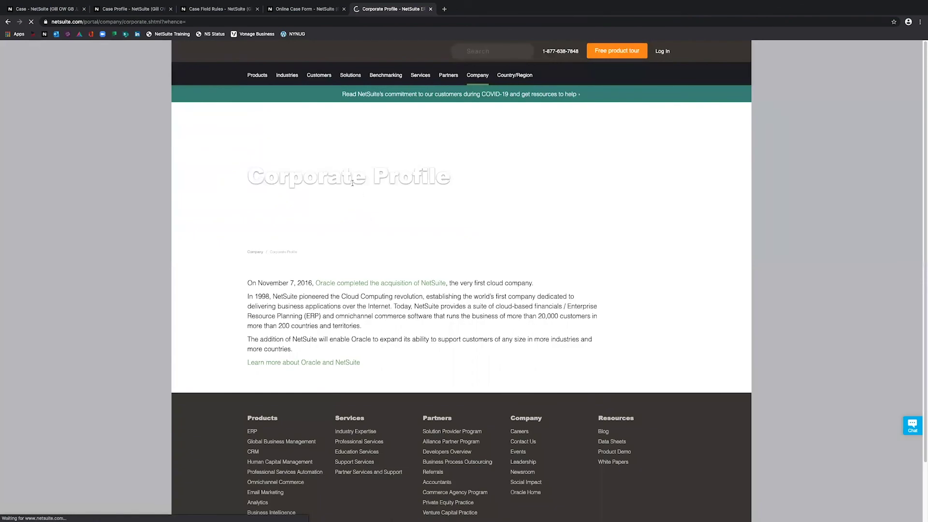
- Back in NetSuite, open and grab case 1177 'ONLINE CASE FORM 1' from the Cases list
click(295, 9)
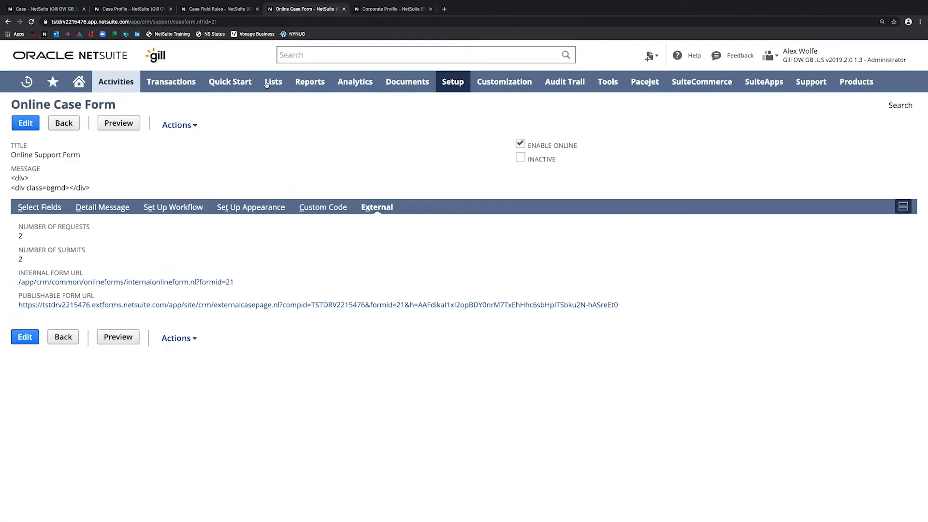
mouse_move(273, 82)
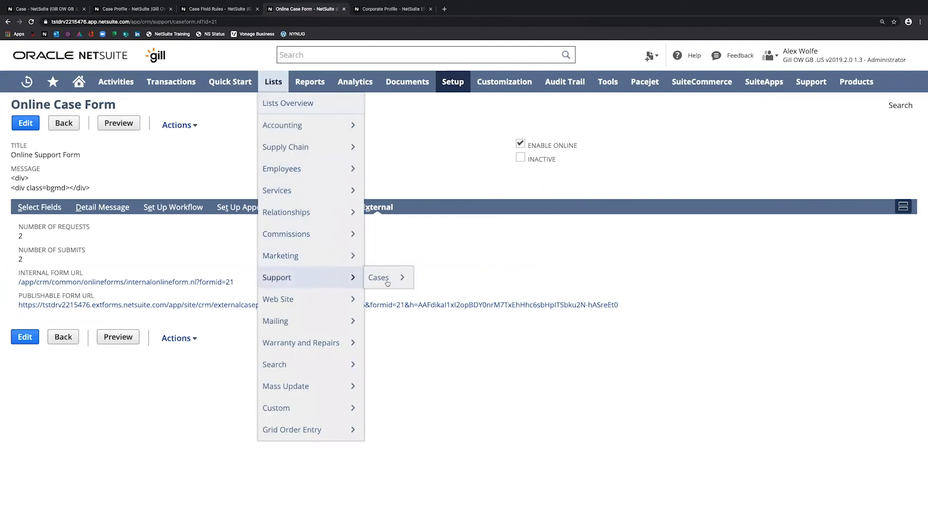
click(385, 281)
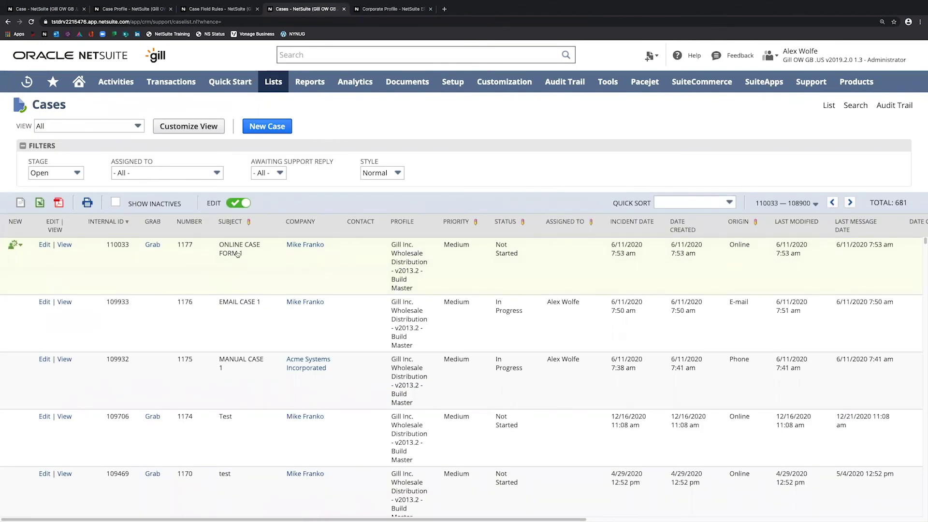
click(245, 245)
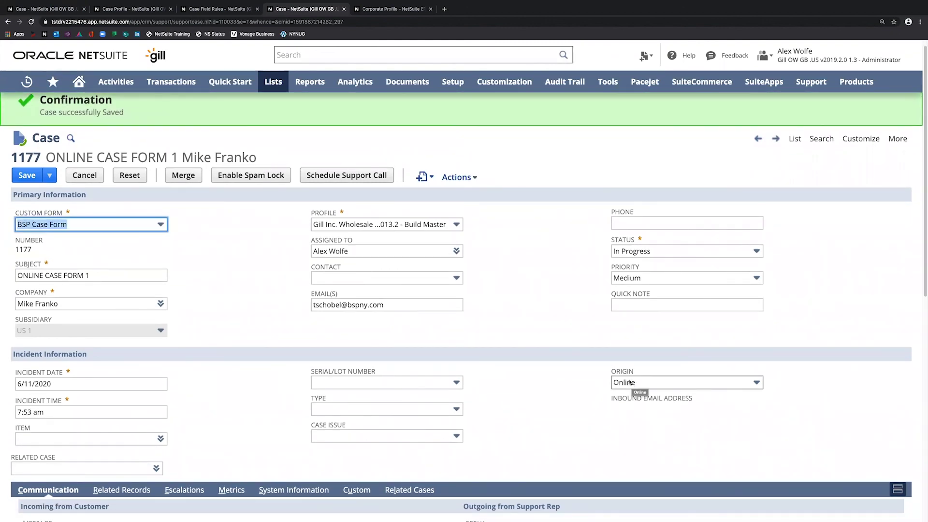
- Check case 1177's PRODUCT ISSUE message, then go back to the Cases list
scroll(125, 281, down, 5)
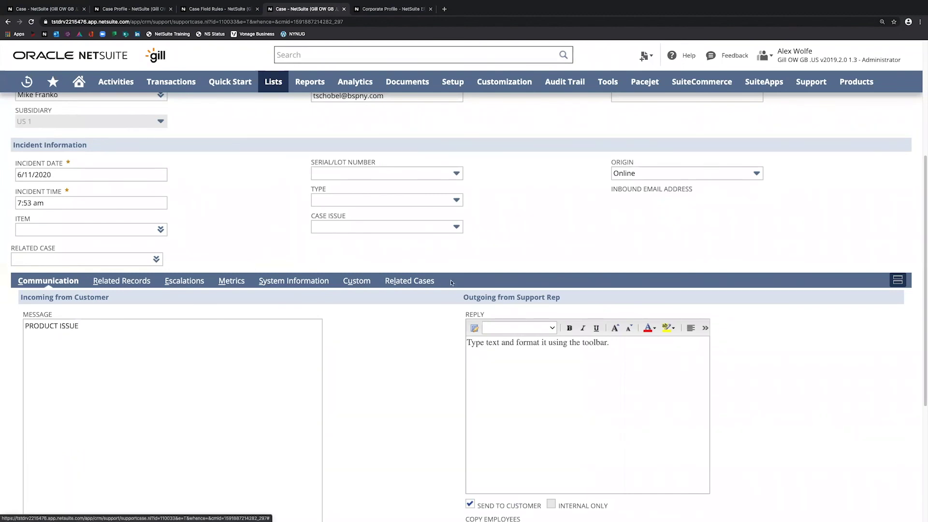
scroll(285, 279, up, 5)
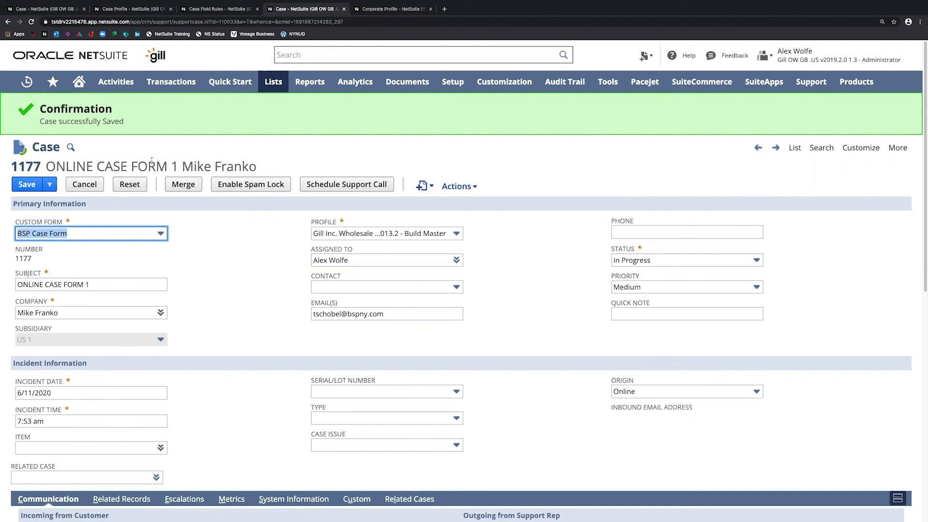
click(796, 148)
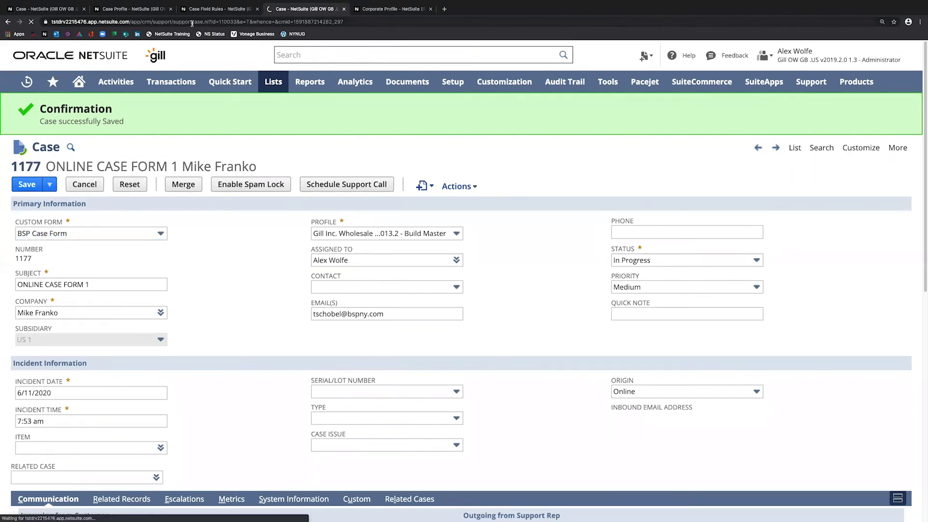